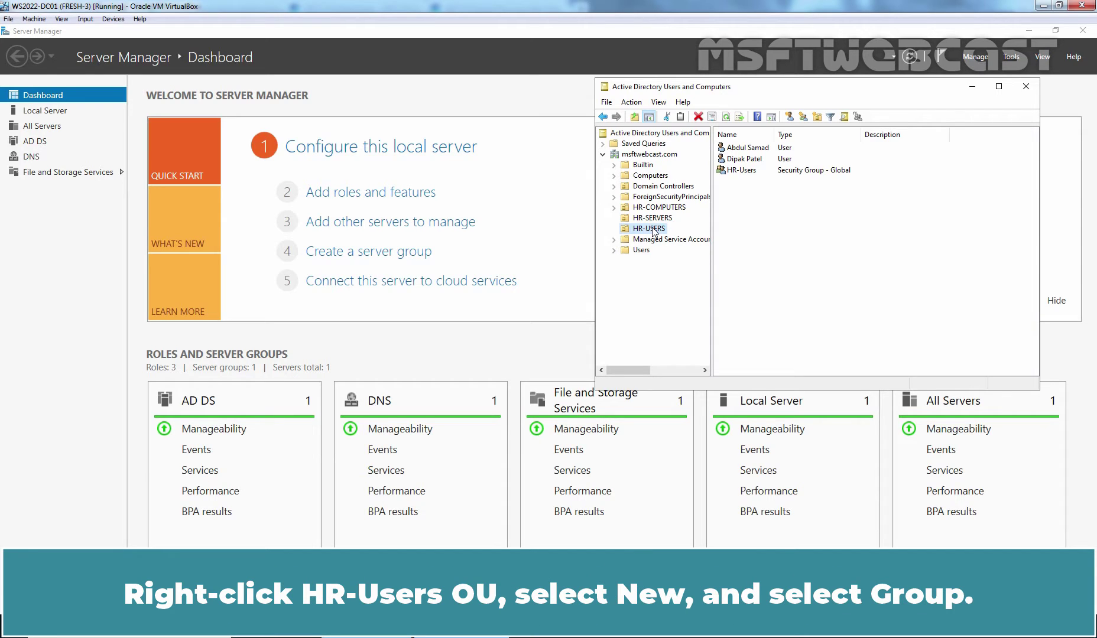
# Add a new Global Security group named 'Roaming Profile Users' under the HR-USERS OU.
pyautogui.rightClick(654, 231)
pyautogui.moveTo(684, 276)
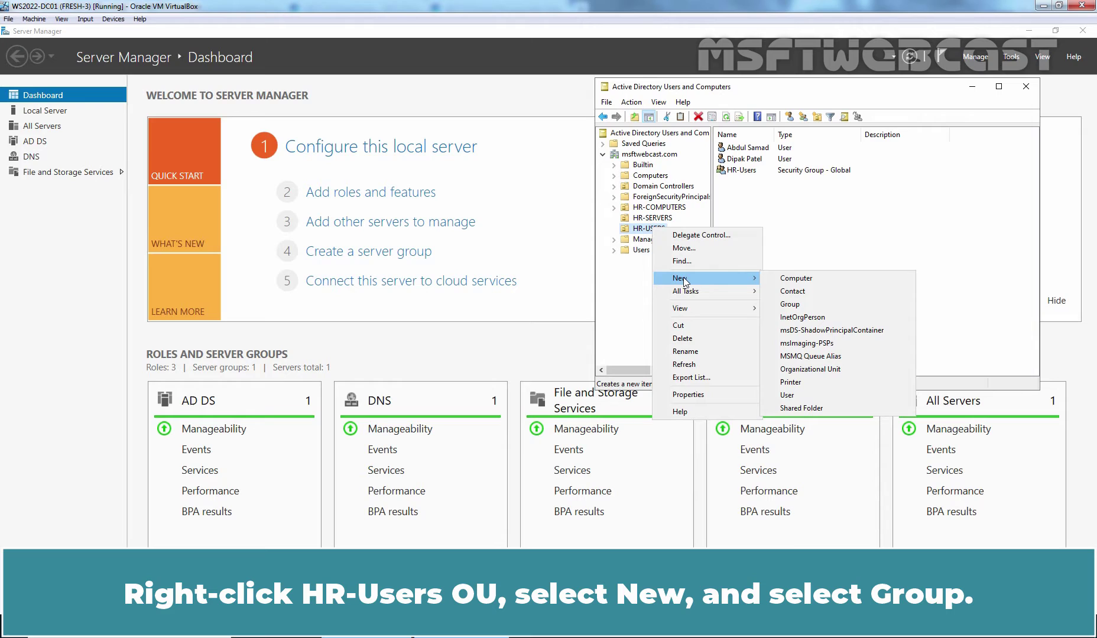
pyautogui.click(792, 304)
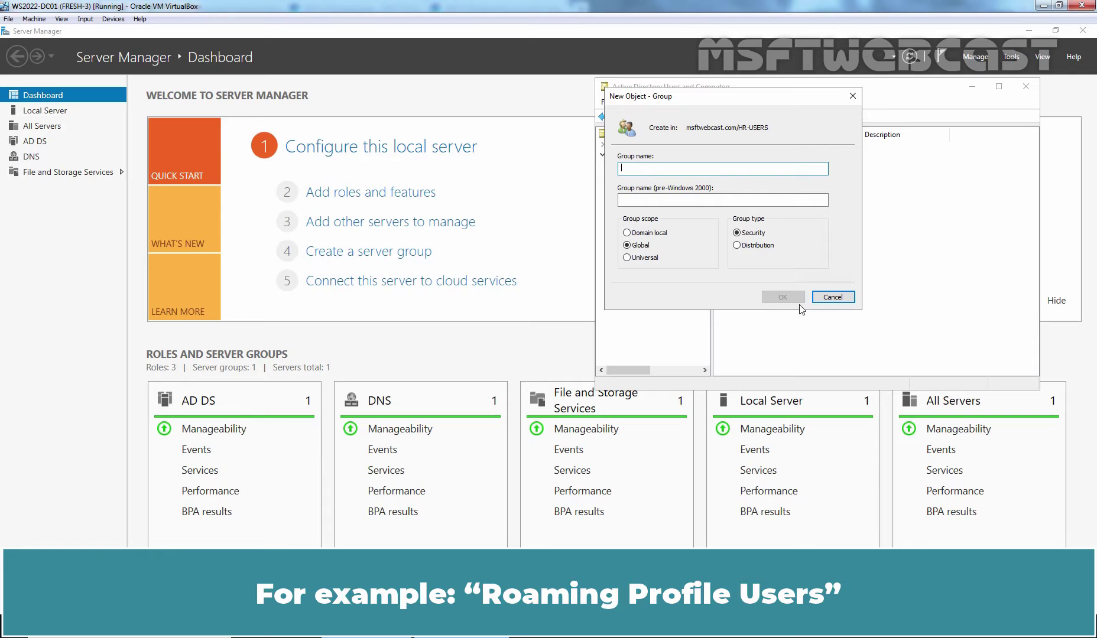
pyautogui.write('Roaming Profile Users')
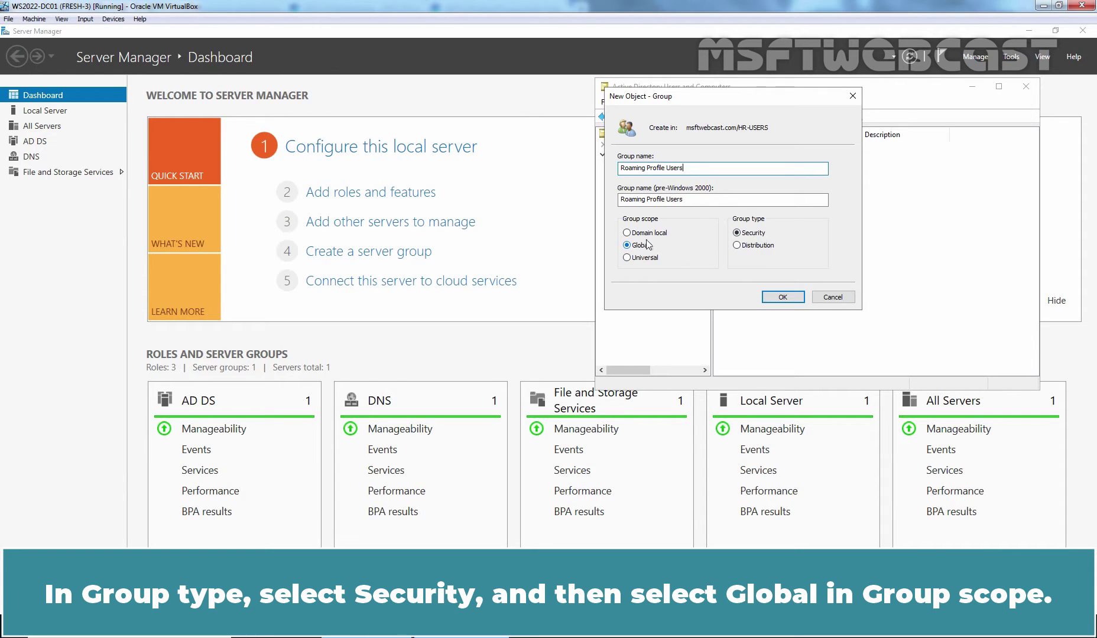
pyautogui.click(784, 296)
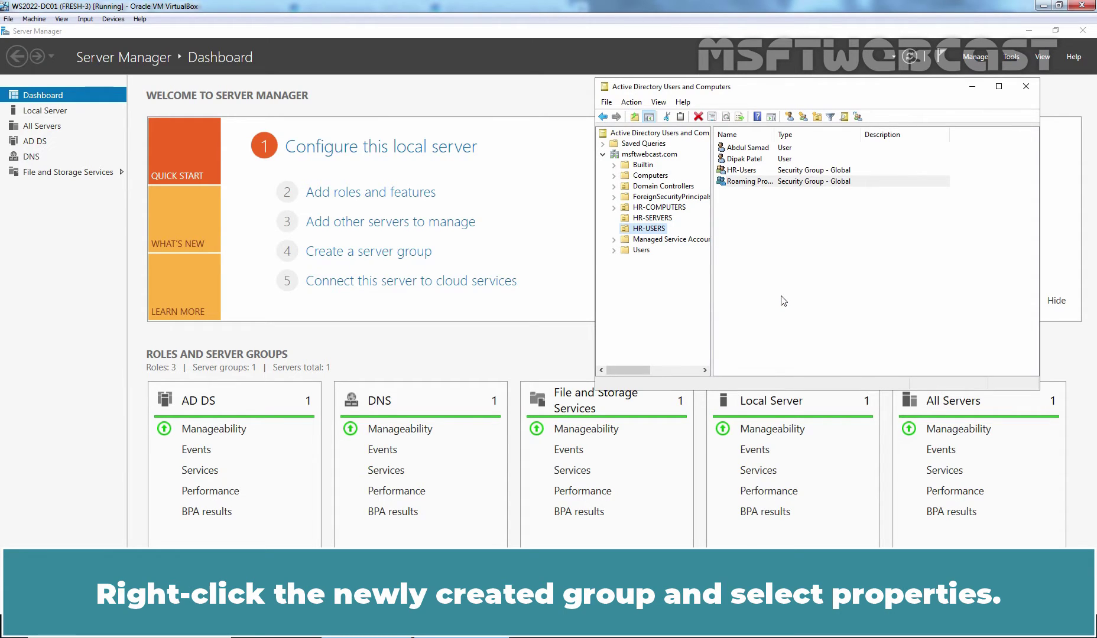
# Add the HR user account as a member of Roaming Profile Users and save the membership.
pyautogui.rightClick(748, 184)
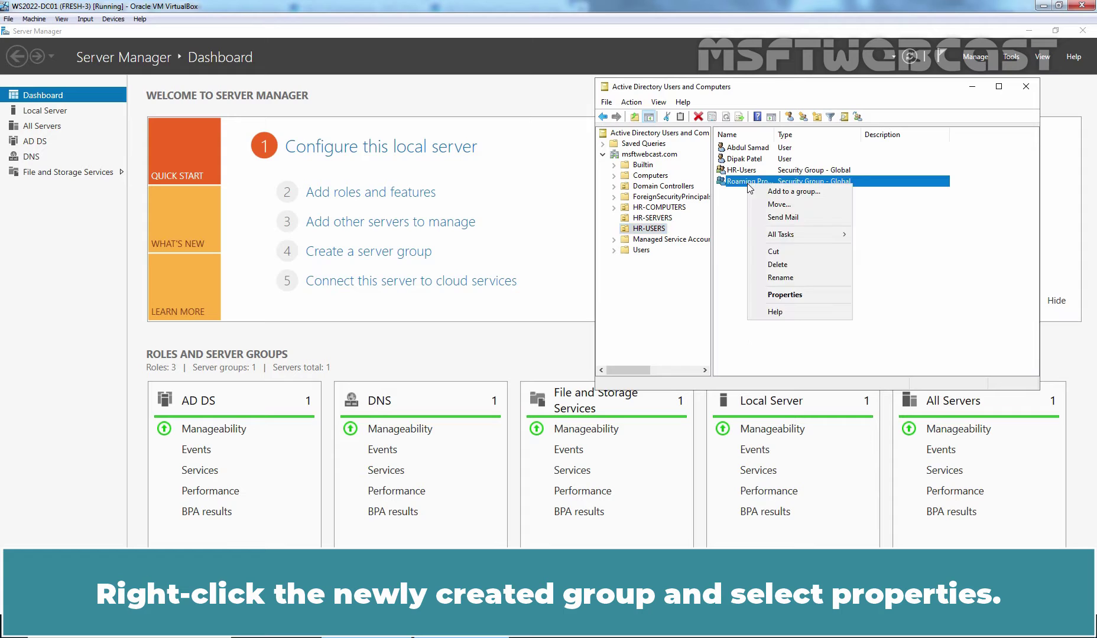
pyautogui.click(780, 295)
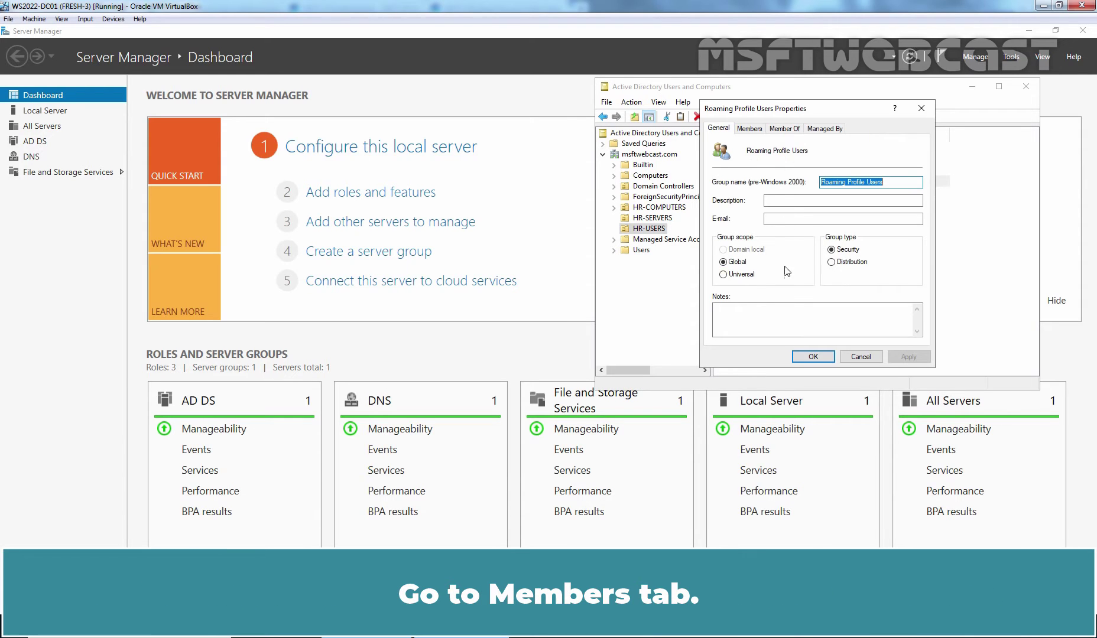
pyautogui.click(750, 129)
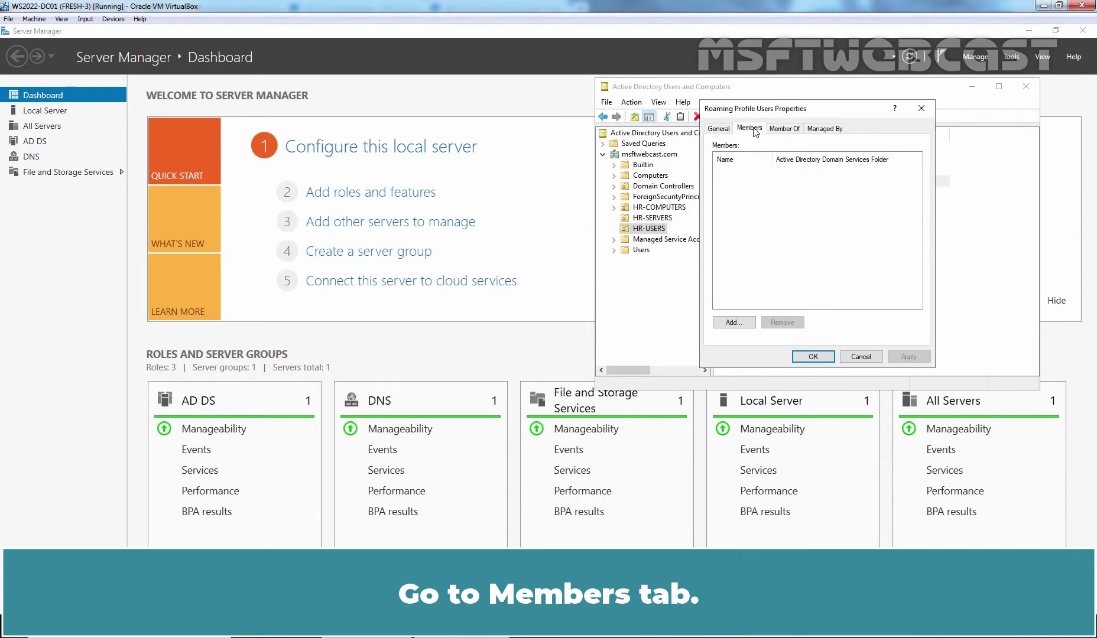
pyautogui.click(738, 323)
pyautogui.write('dipak')
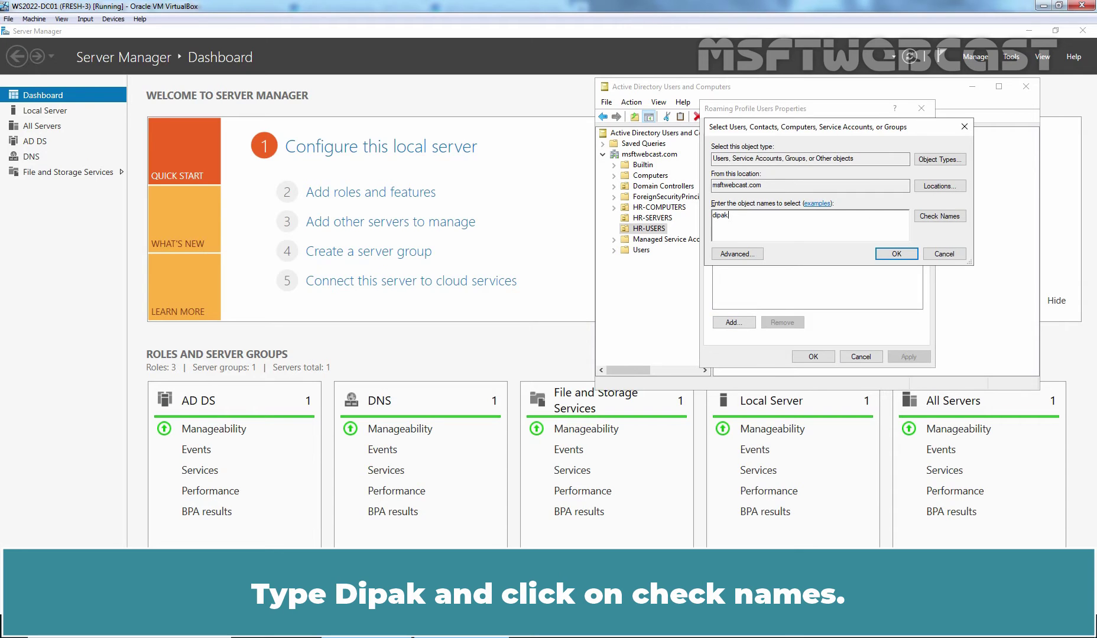
pyautogui.click(946, 217)
pyautogui.click(900, 255)
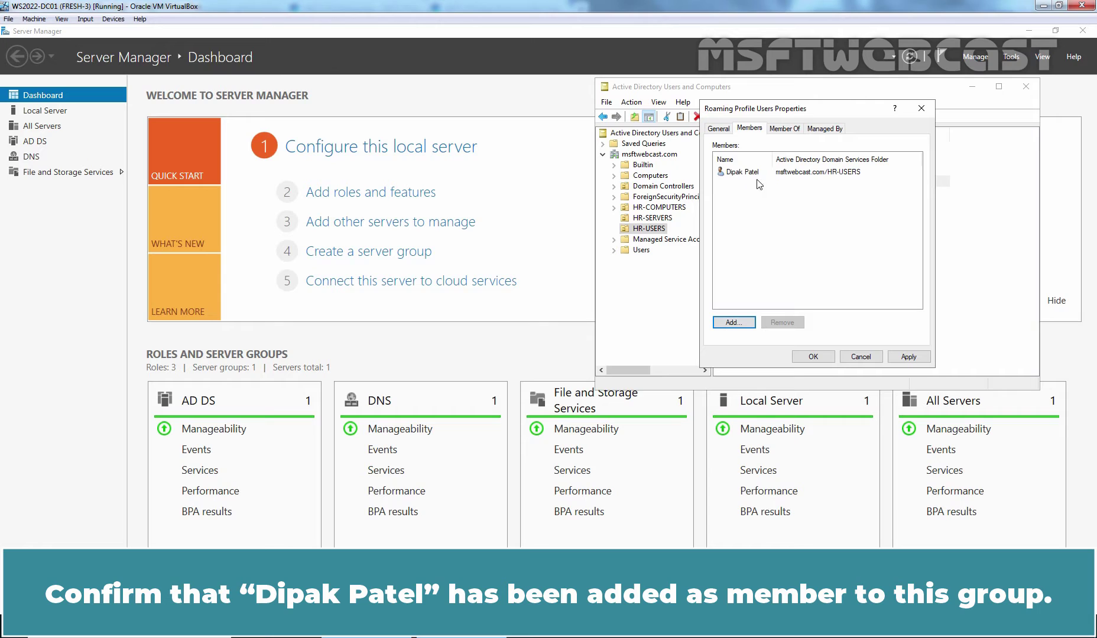
pyautogui.click(909, 357)
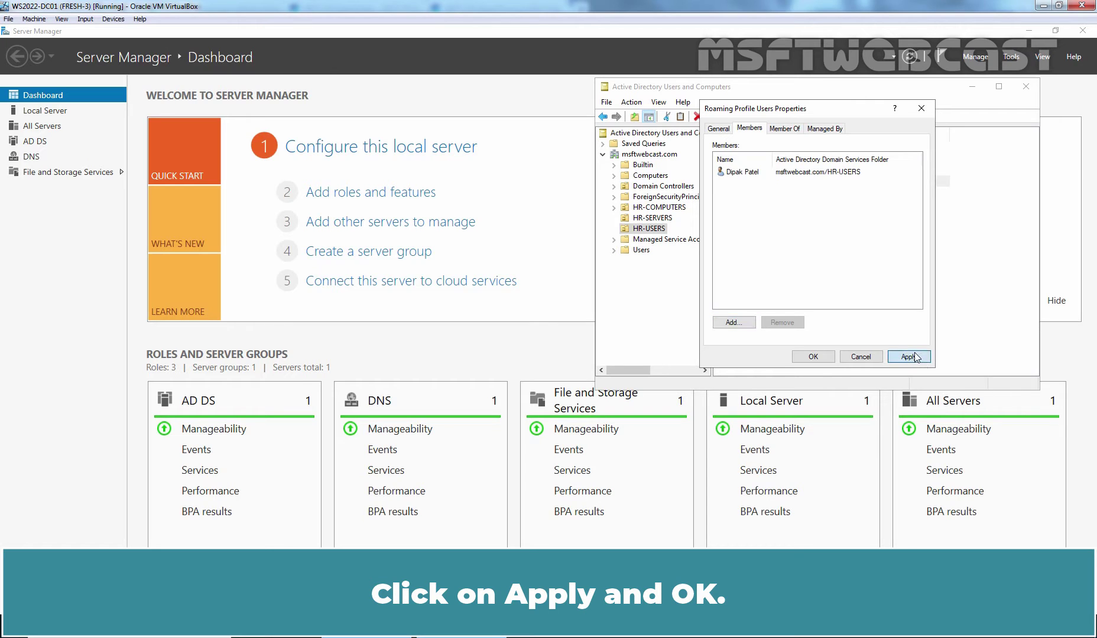
pyautogui.click(812, 357)
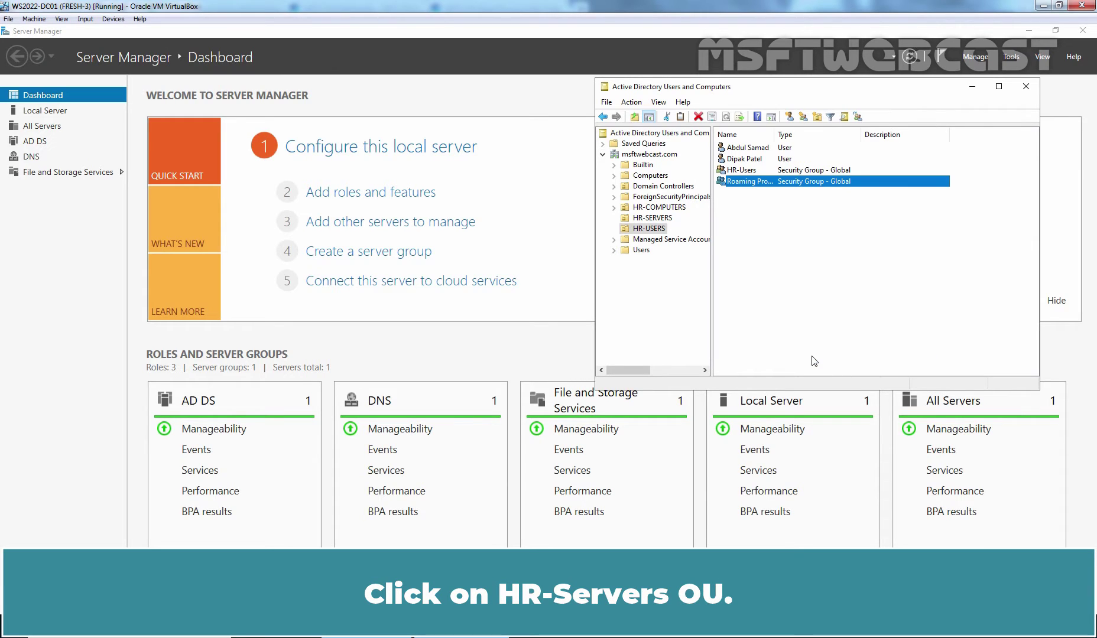
# Select the HR-SERVERS OU to list the WS2022-SRV01 computer account.
pyautogui.click(653, 218)
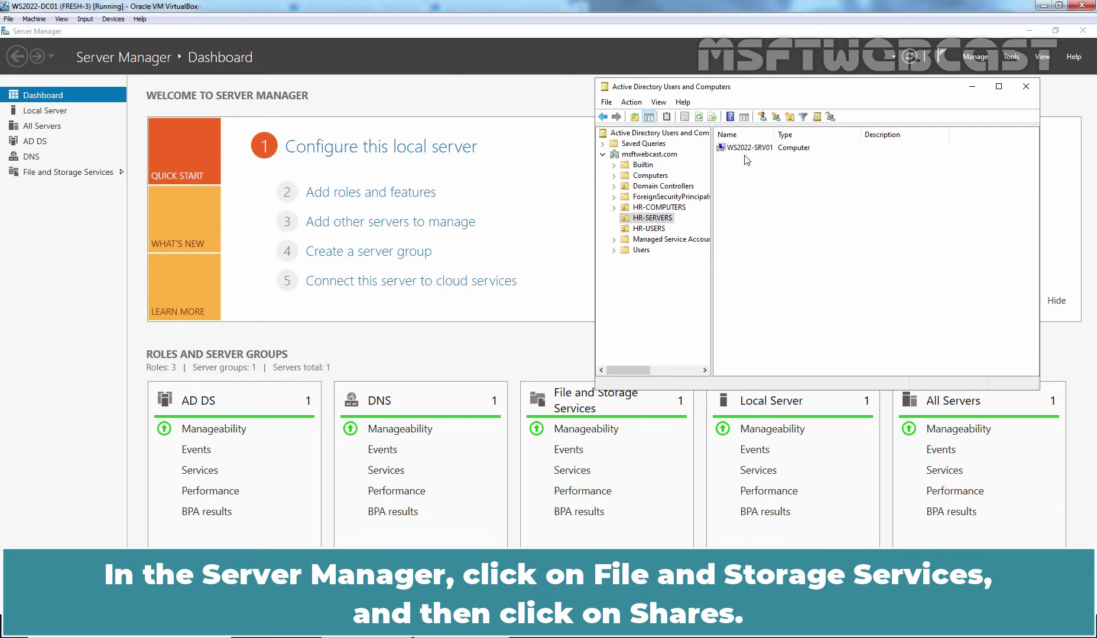
# Go to File and Storage Services > Shares and launch the New Share Wizard.
pyautogui.click(57, 172)
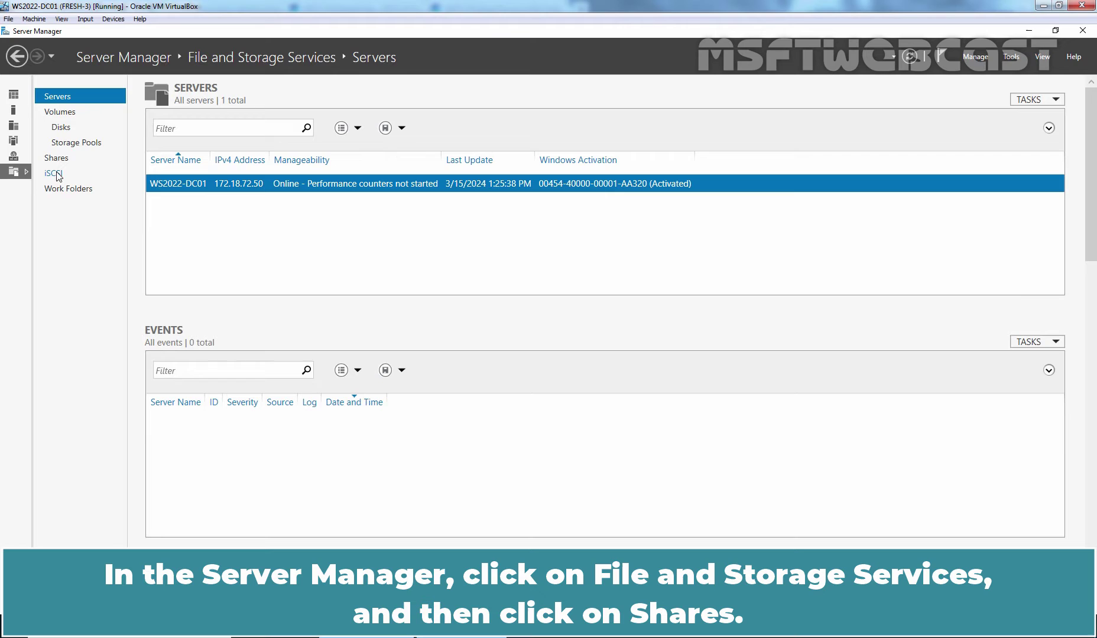
pyautogui.click(62, 160)
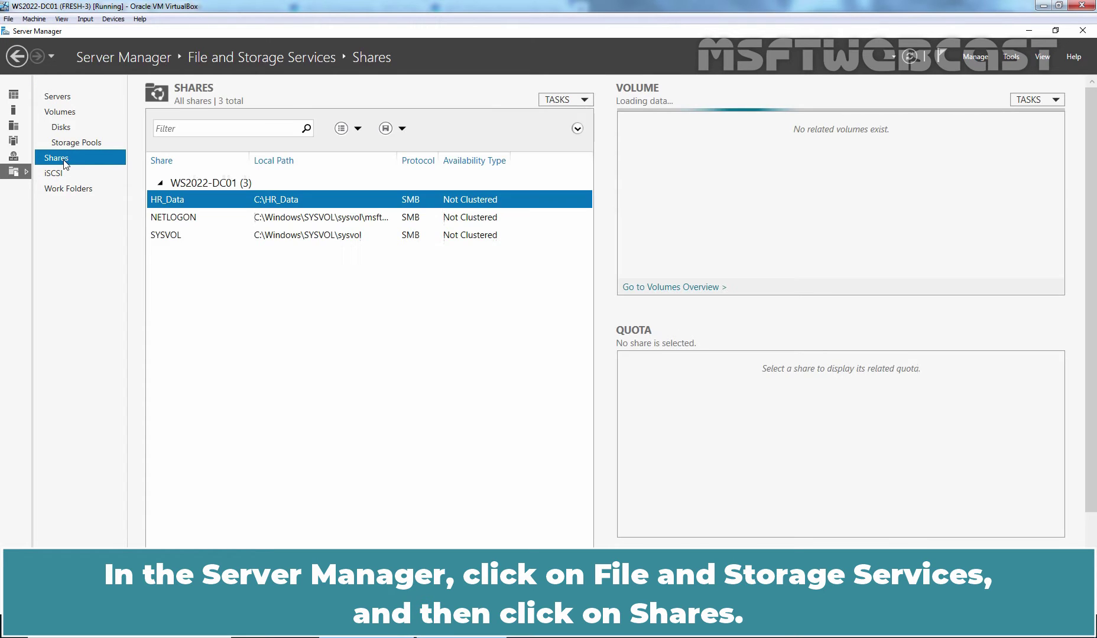
pyautogui.click(566, 100)
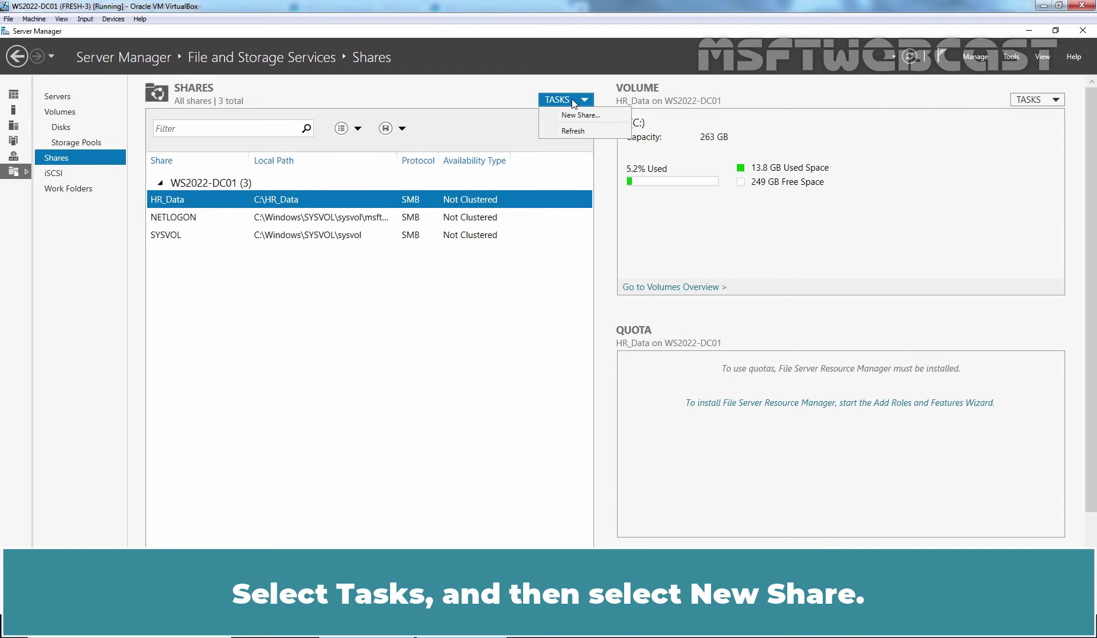
pyautogui.click(579, 115)
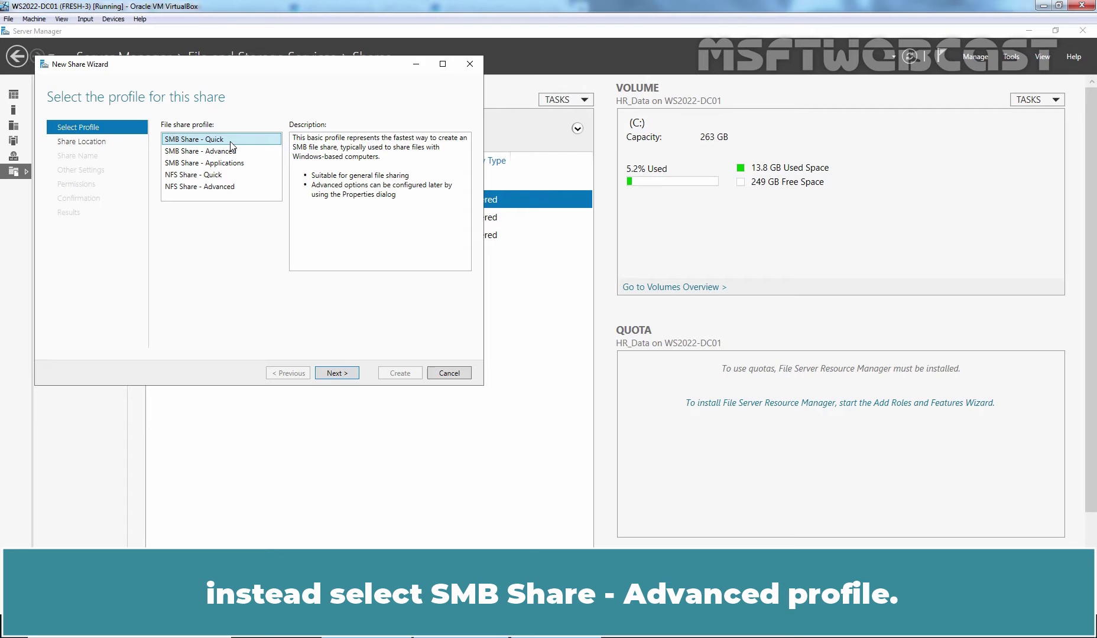
# Keep the SMB Share - Quick profile and set the custom path to a new folder, C:\RDPProfiles.
pyautogui.click(337, 373)
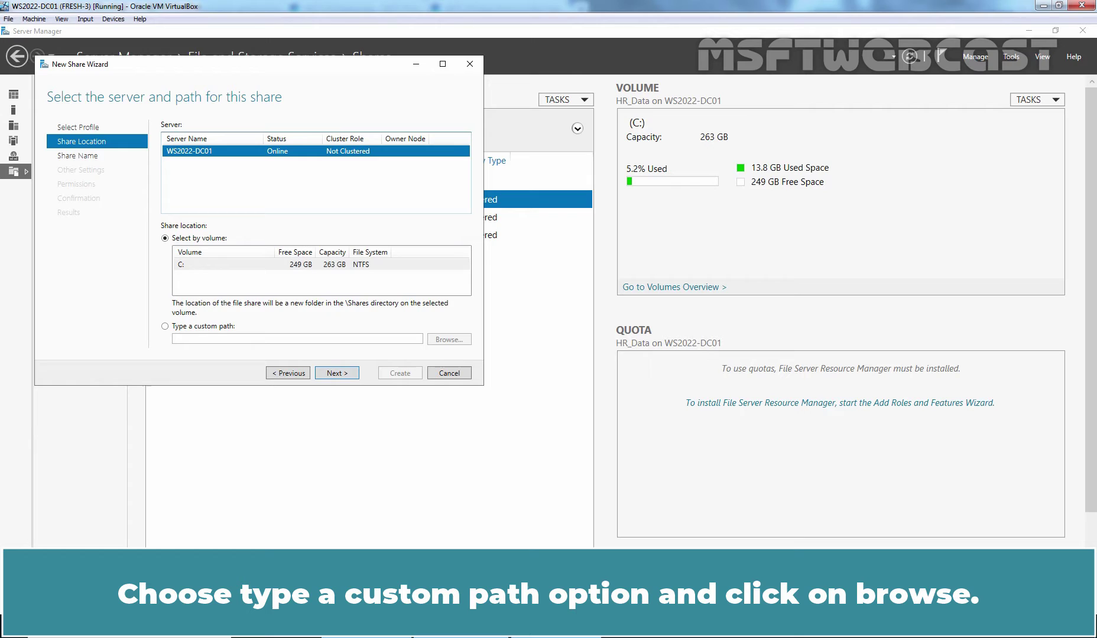
pyautogui.click(194, 327)
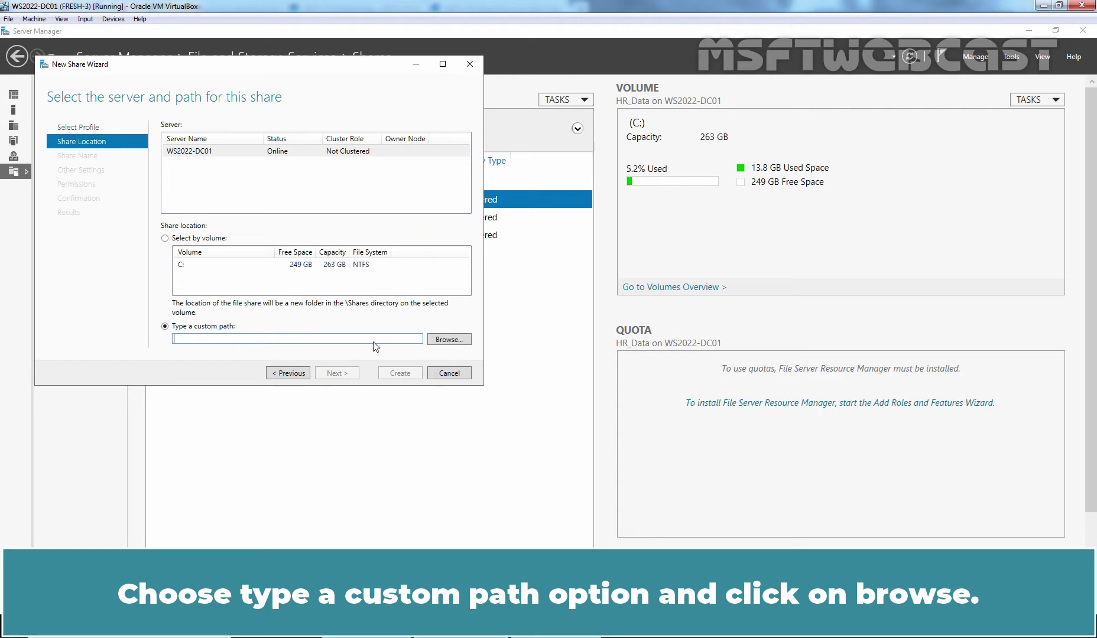
pyautogui.click(448, 340)
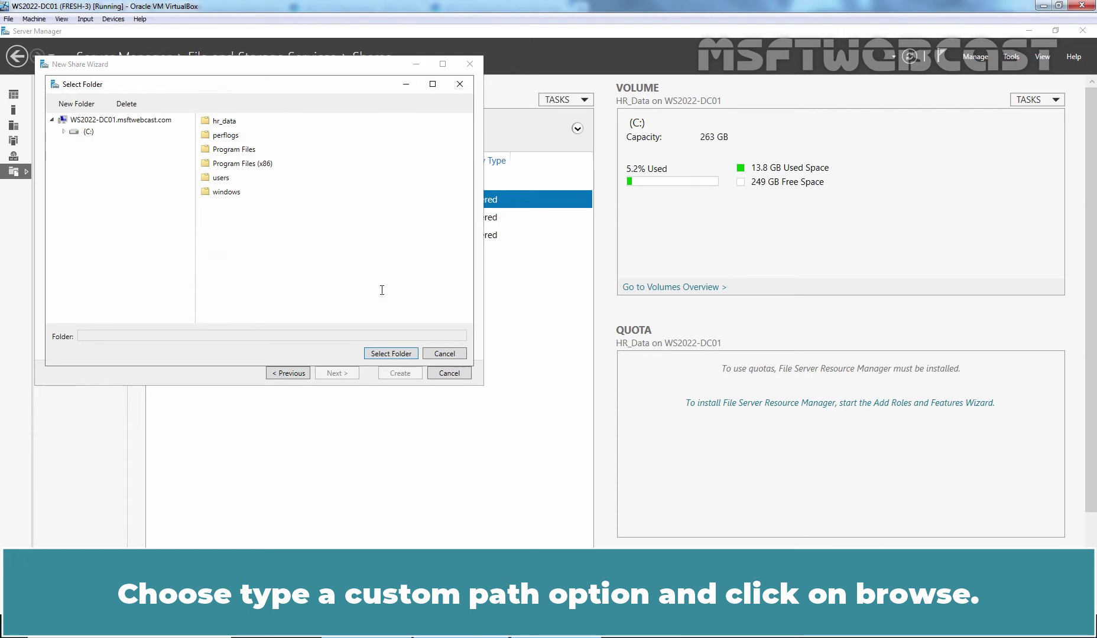
pyautogui.click(76, 104)
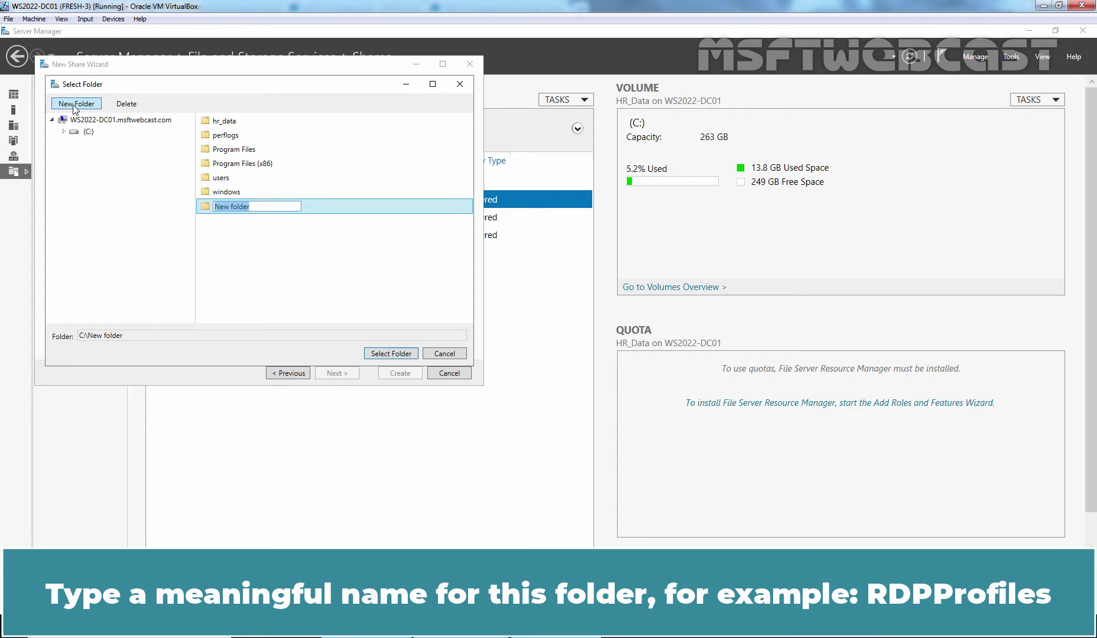
pyautogui.write('RDPProfiles')
pyautogui.press('Return')
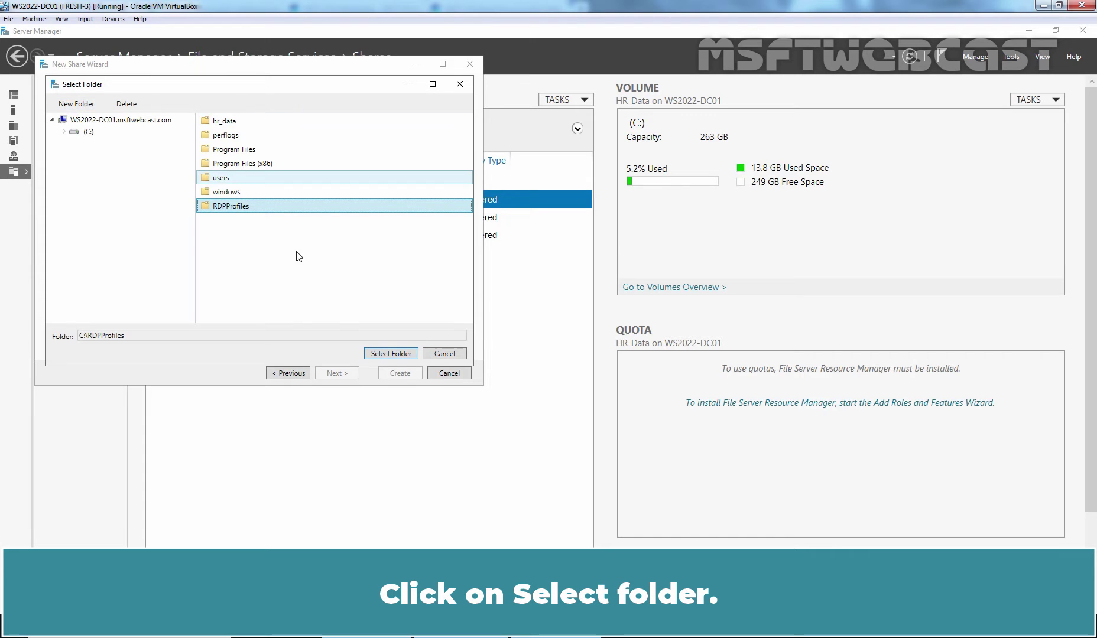
pyautogui.click(393, 354)
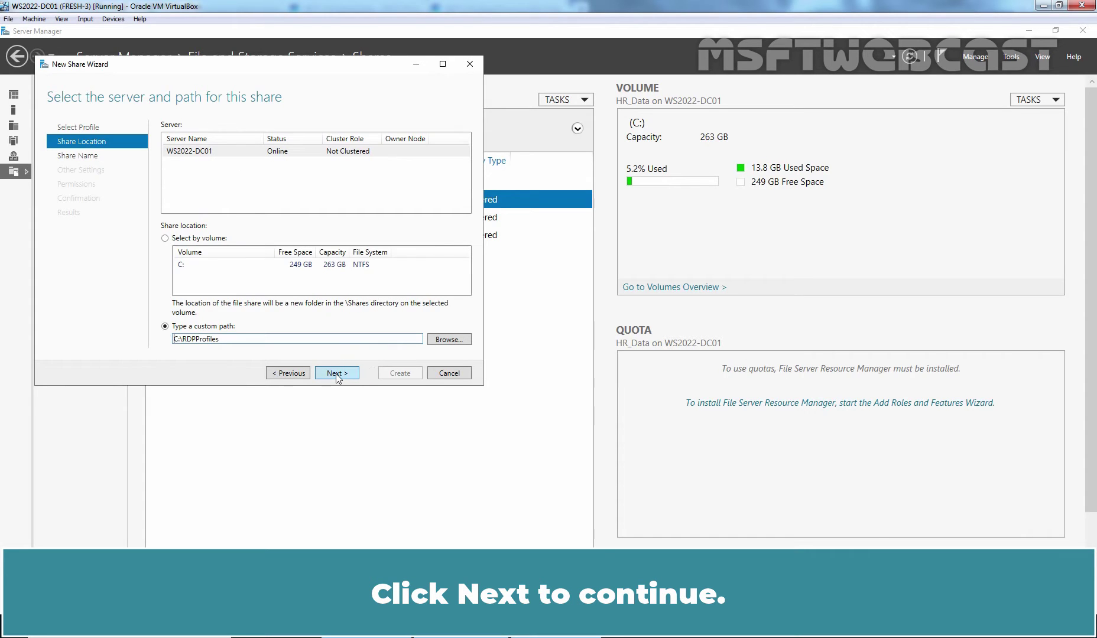
# Append $ to the share name, making it the hidden share RDPProfiles$.
pyautogui.click(337, 374)
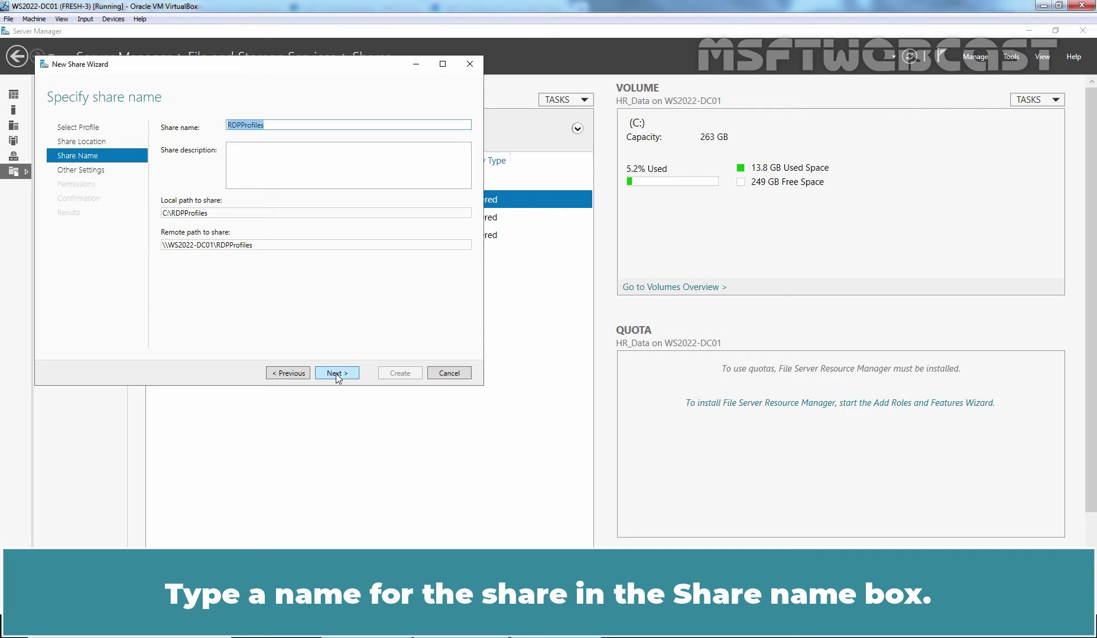
pyautogui.click(284, 126)
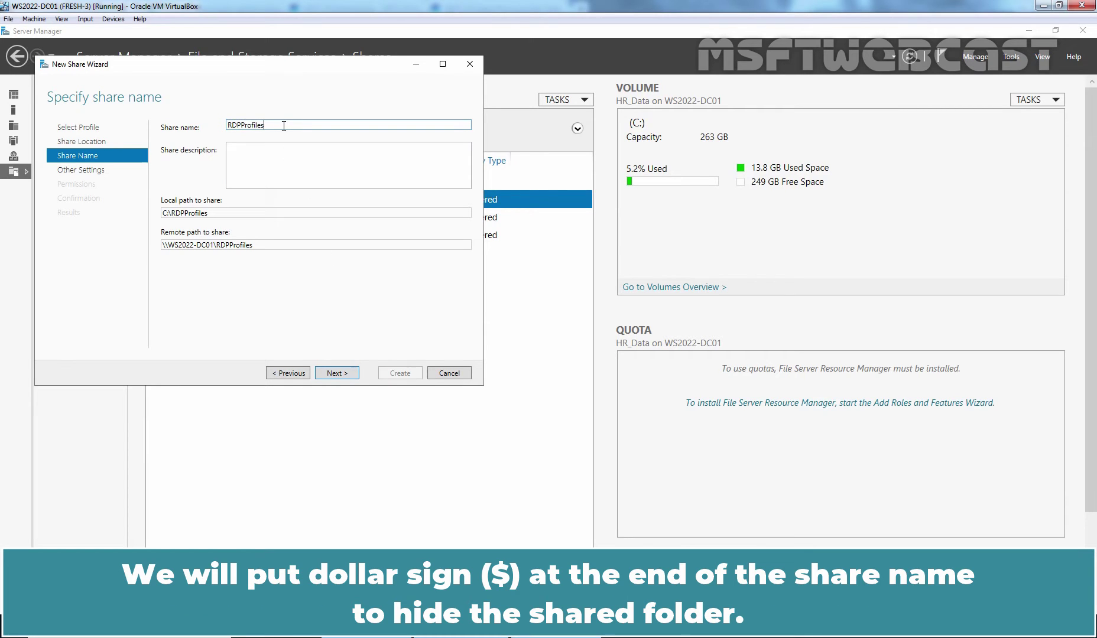
pyautogui.write('$')
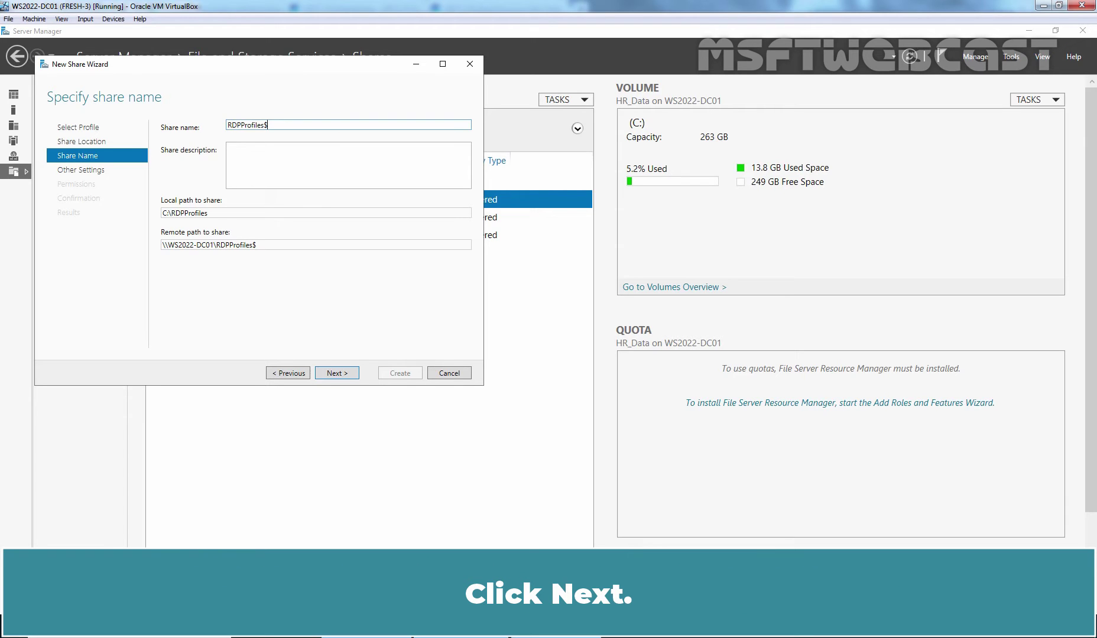
# Turn off share caching and enable access-based enumeration for RDPProfiles$.
pyautogui.click(343, 376)
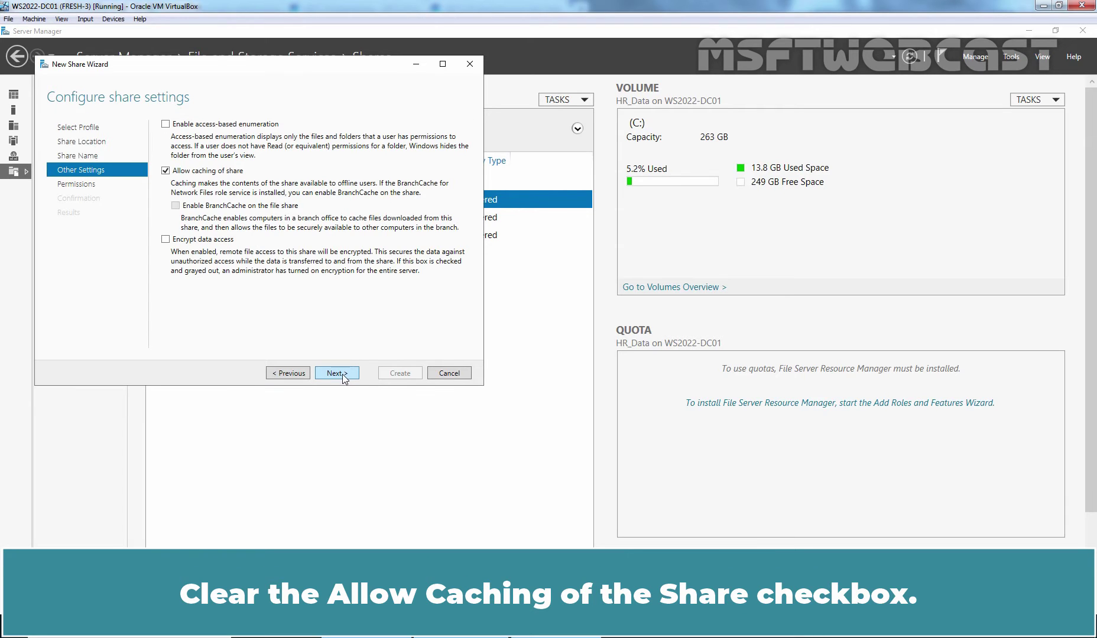
pyautogui.click(212, 173)
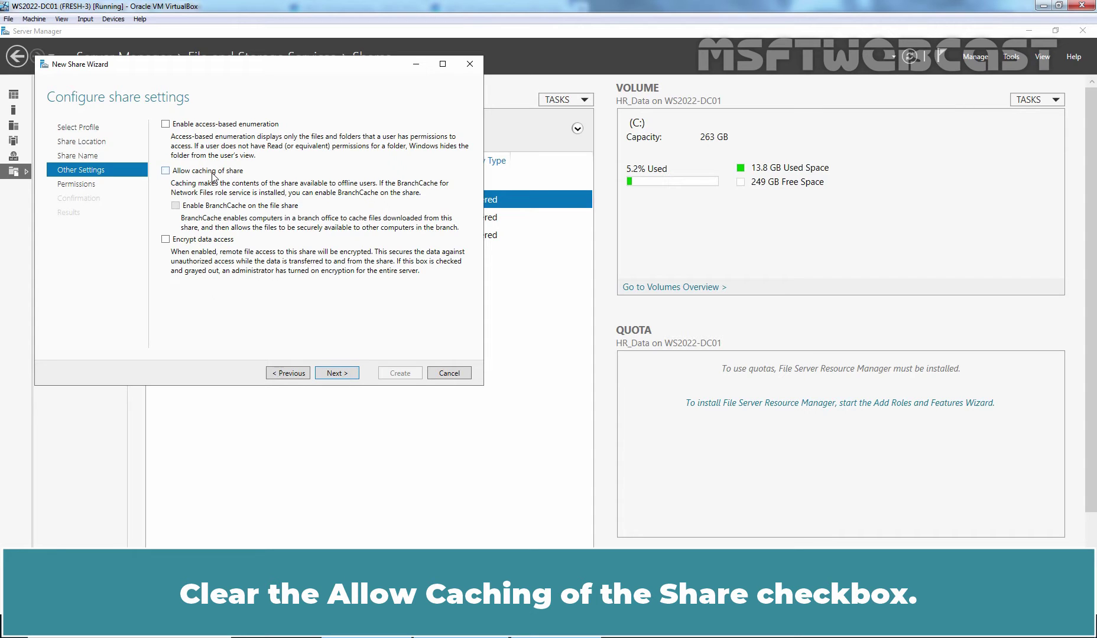
pyautogui.click(191, 126)
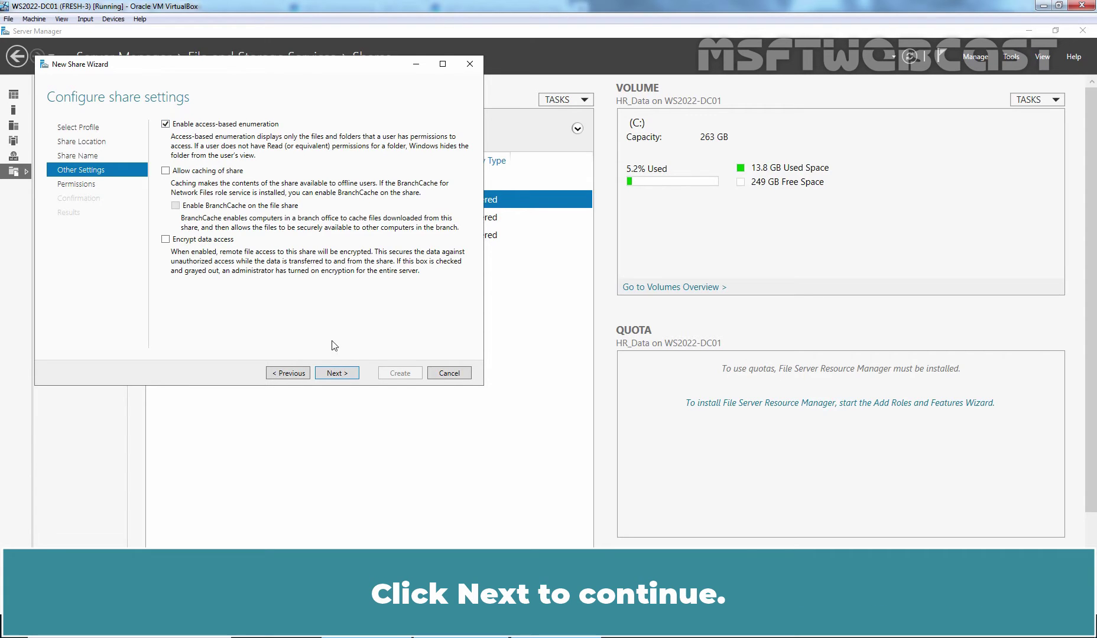
pyautogui.click(341, 373)
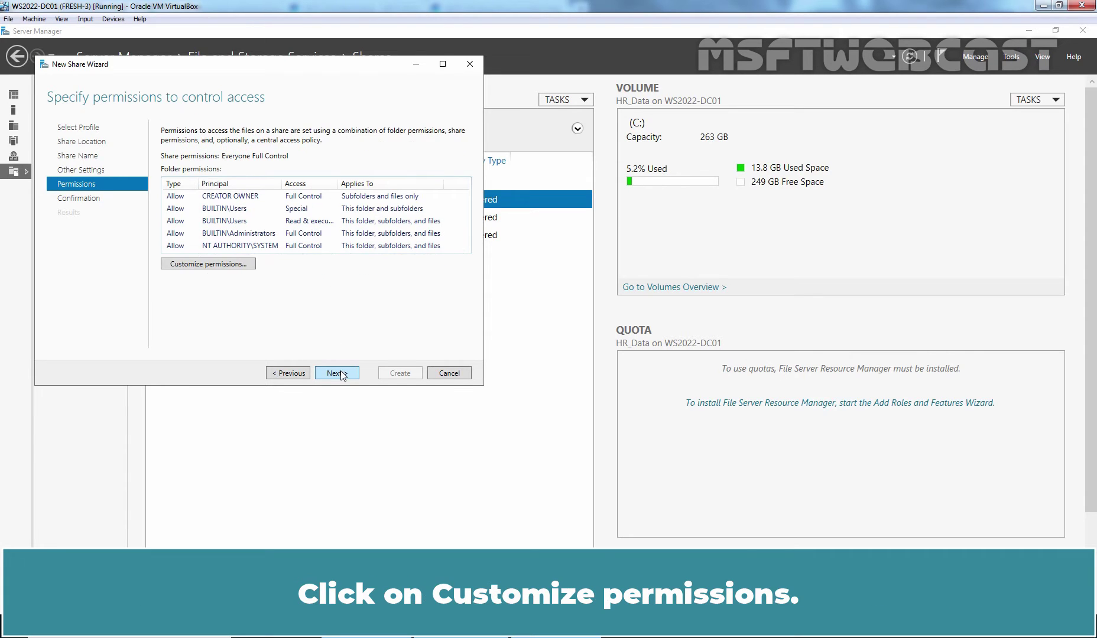
# Disable inheritance on RDPProfiles, converting inherited permissions into explicit entries.
pyautogui.click(200, 264)
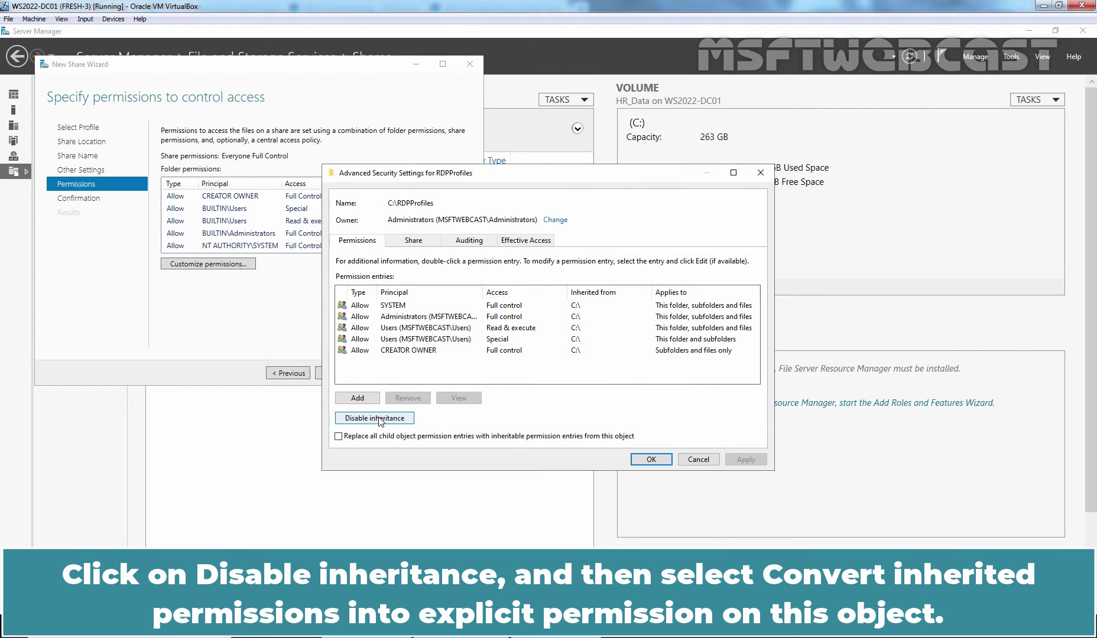
pyautogui.click(379, 418)
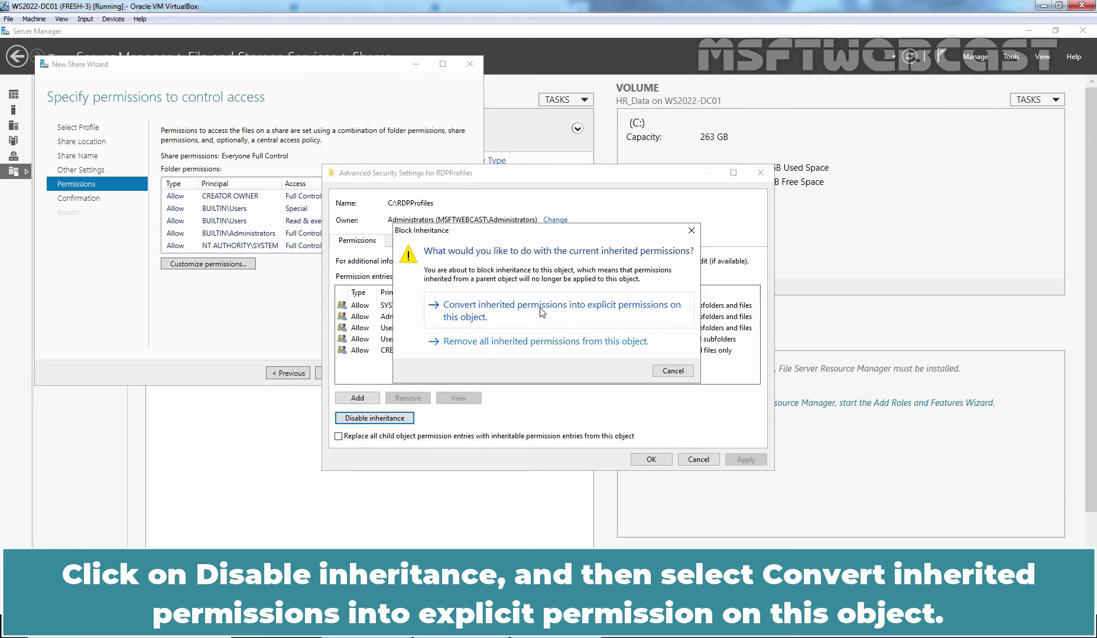
pyautogui.click(542, 312)
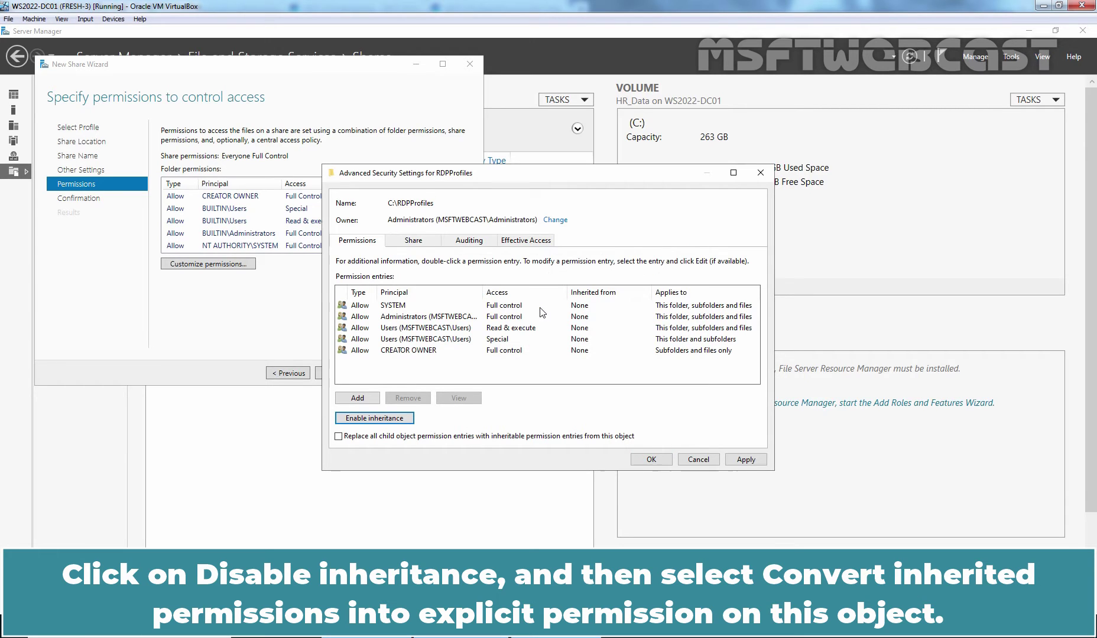
# Remove both Users entries (Read & execute and Special) and begin a new permission entry.
pyautogui.click(436, 329)
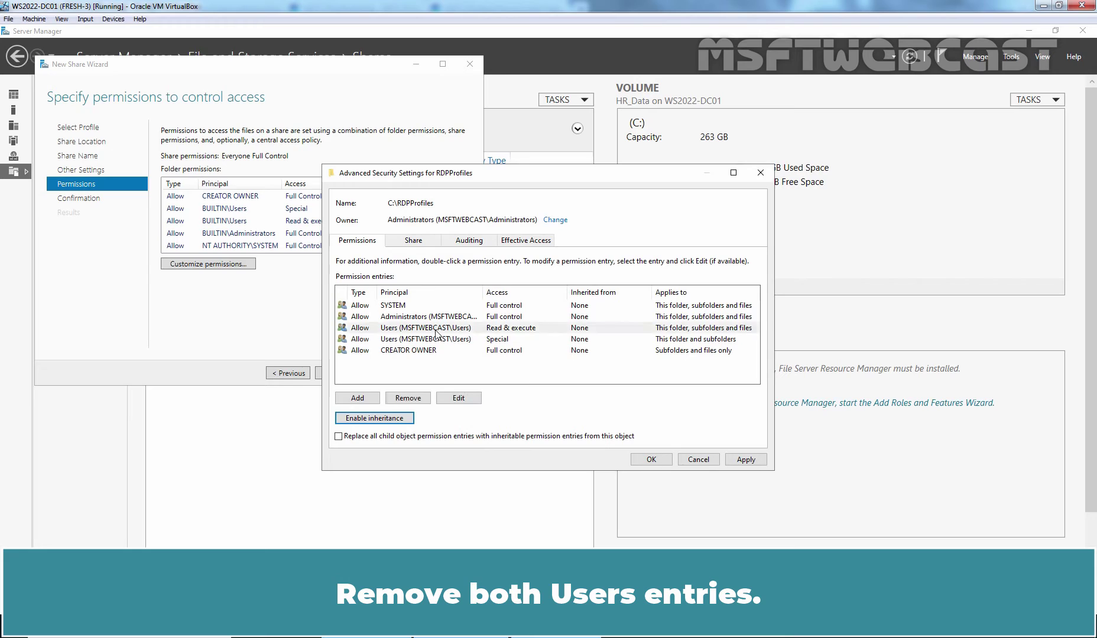
pyautogui.click(413, 399)
pyautogui.click(417, 328)
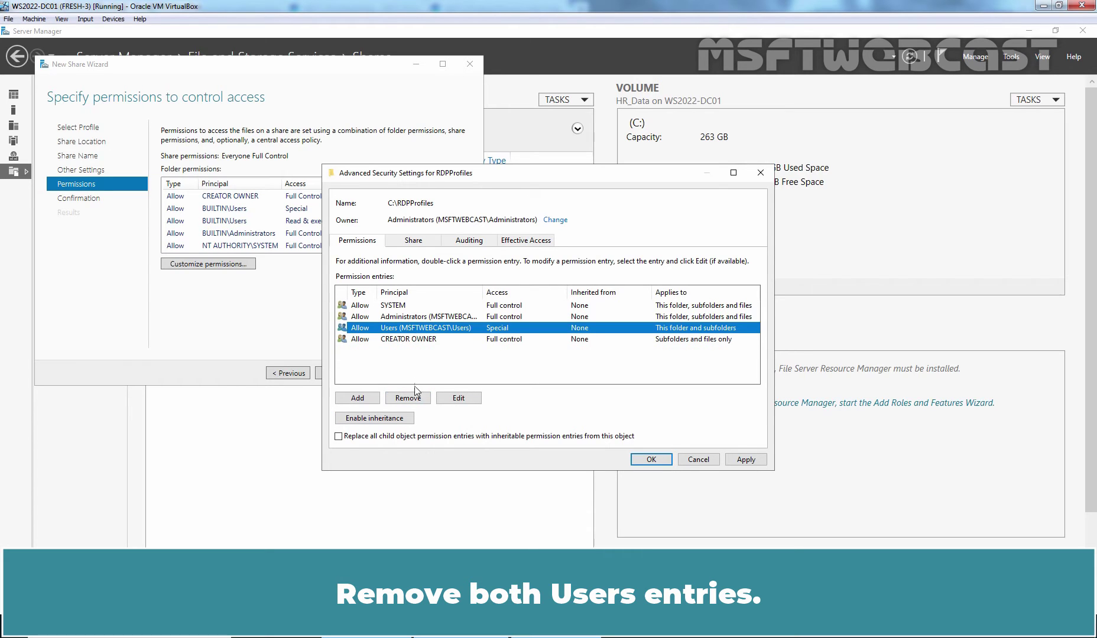
pyautogui.click(415, 399)
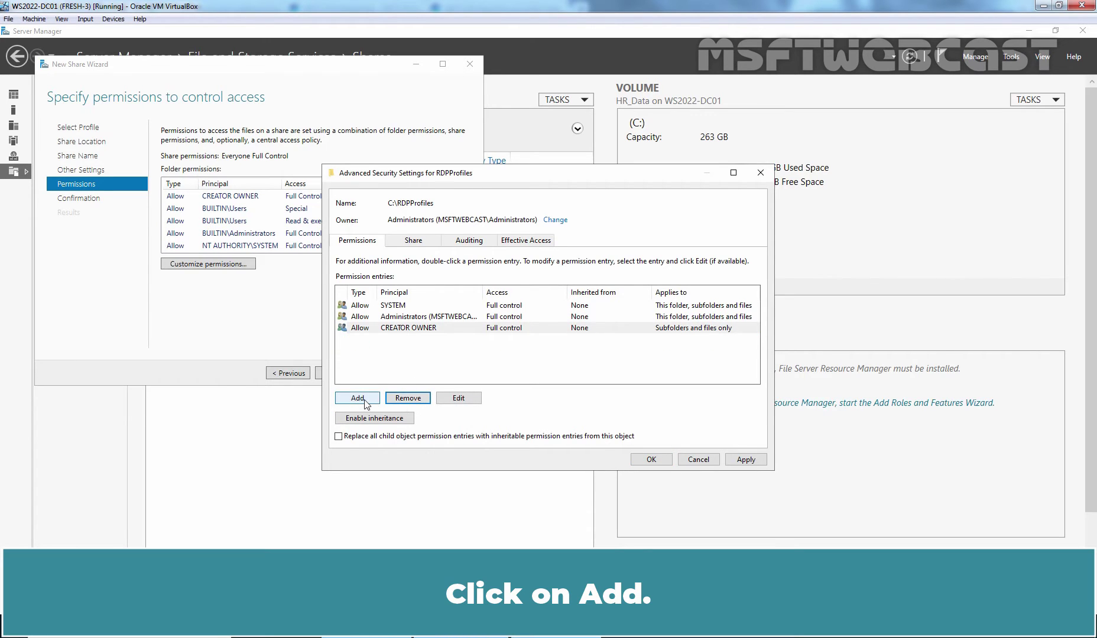
pyautogui.click(358, 399)
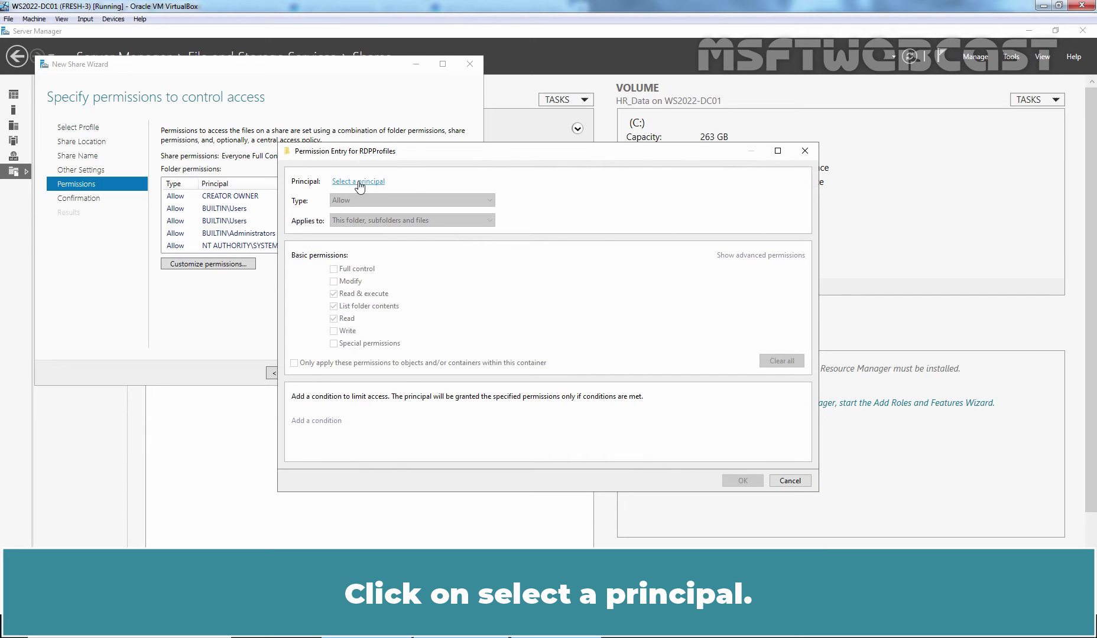
# Give Roaming Profile Users an Allow entry on This folder only with Create folders / append data.
pyautogui.click(361, 183)
pyautogui.write('roami')
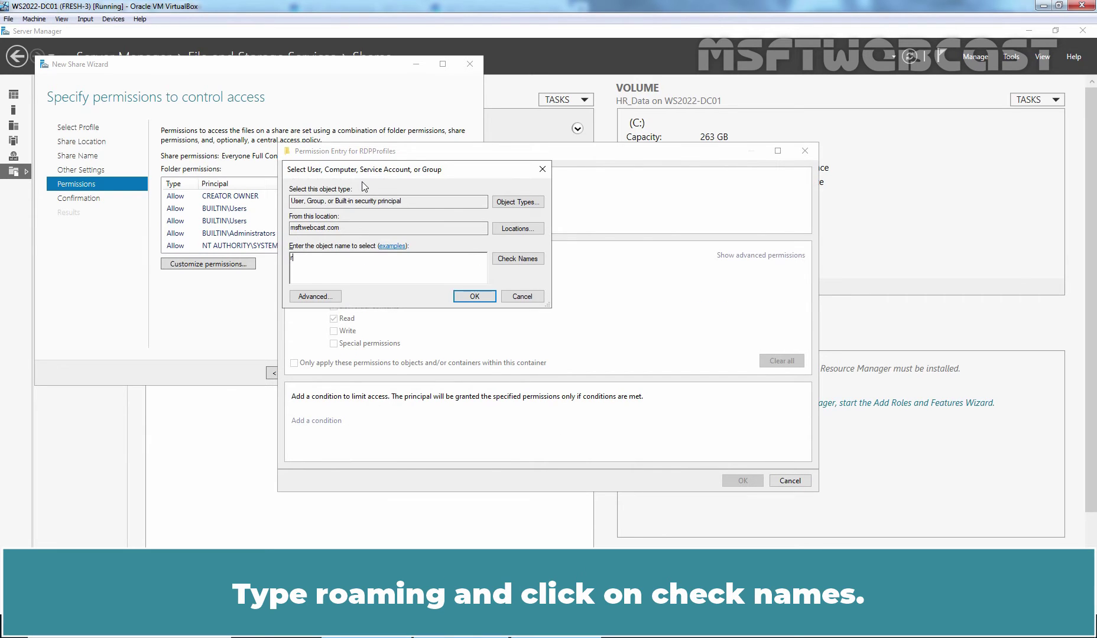
pyautogui.click(519, 260)
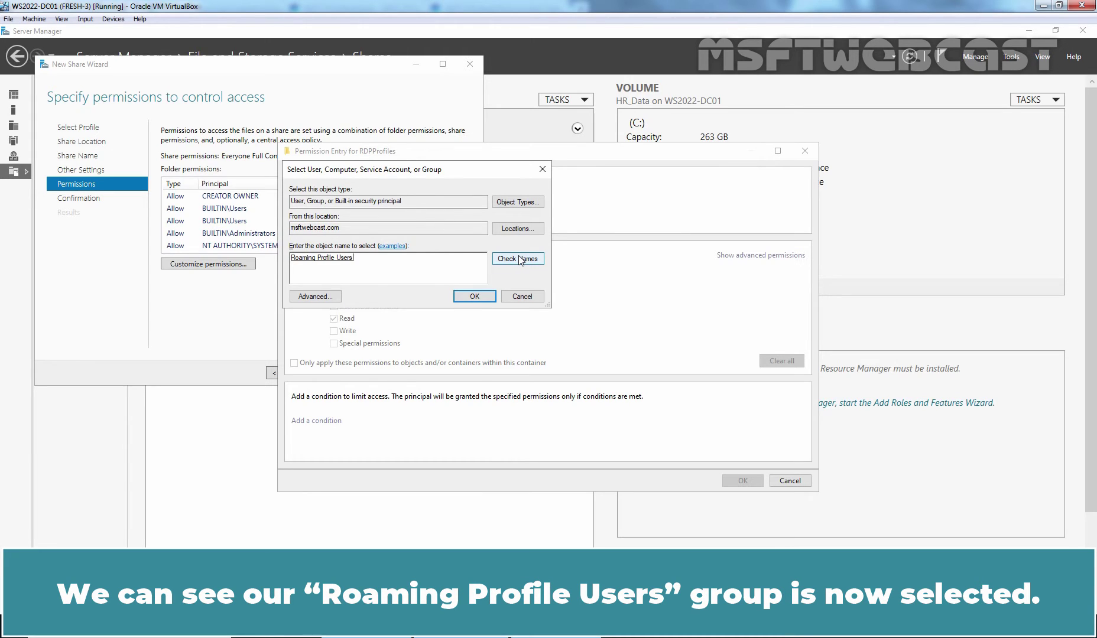
pyautogui.click(474, 296)
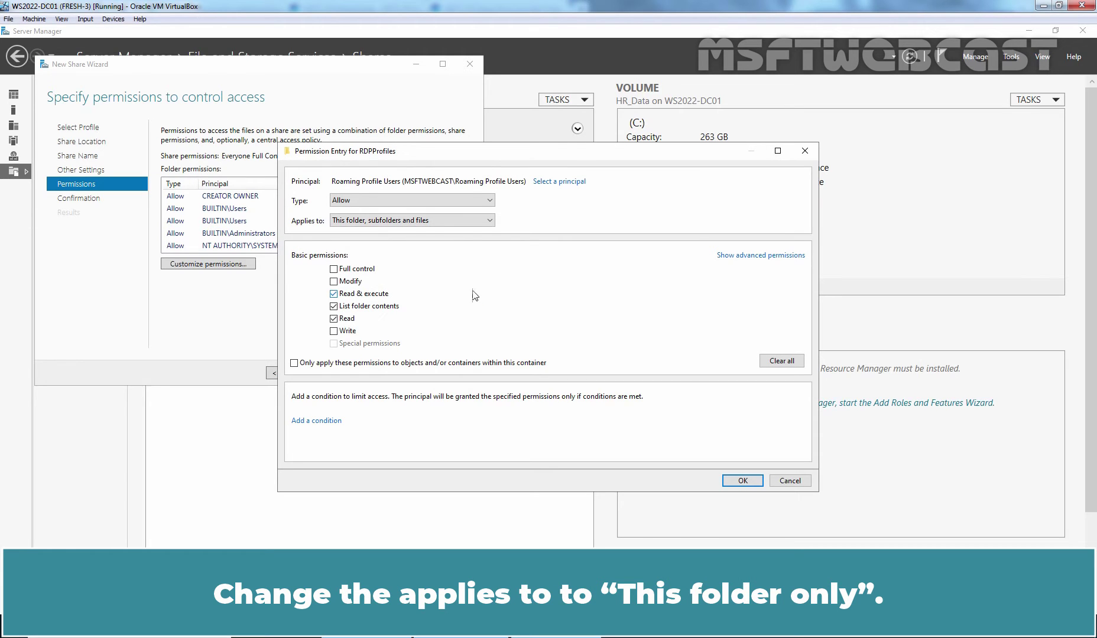
pyautogui.click(423, 223)
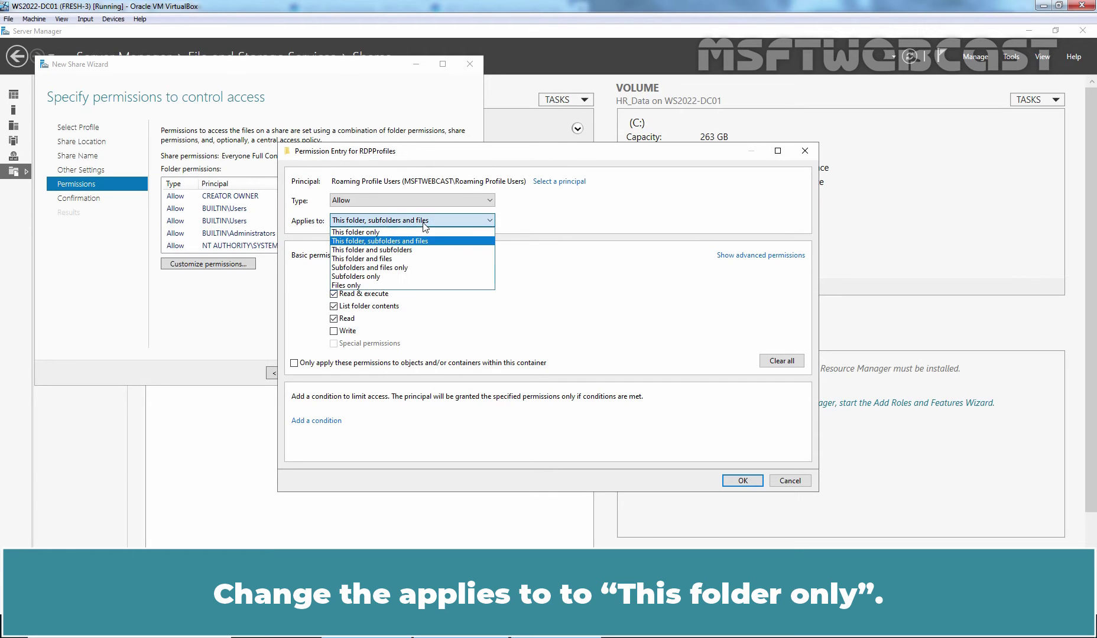
pyautogui.click(355, 231)
pyautogui.click(749, 257)
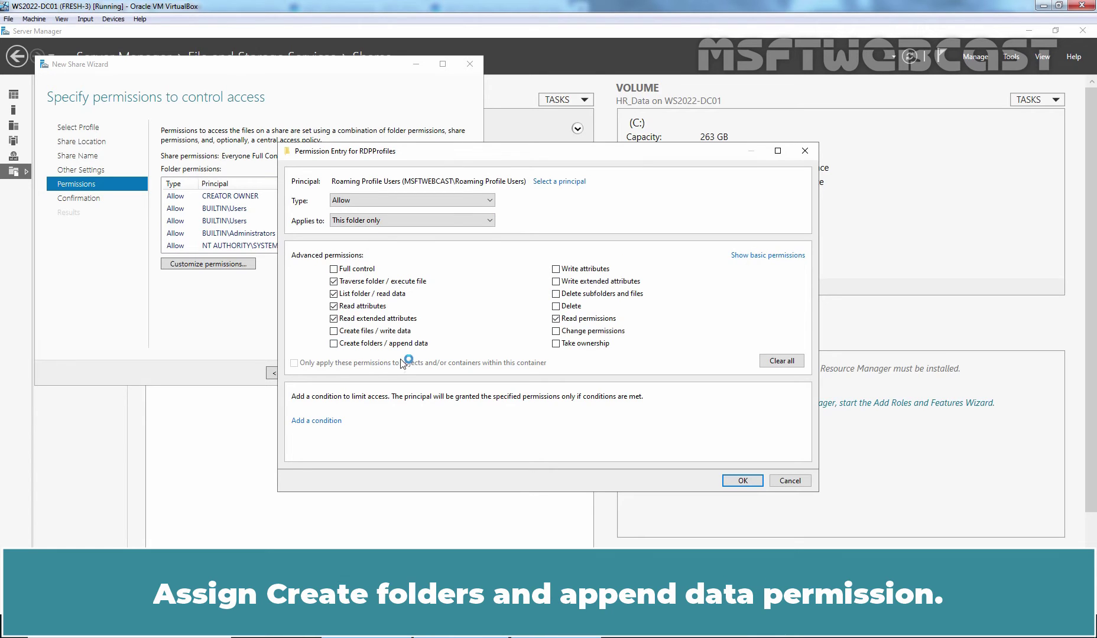
pyautogui.click(365, 345)
pyautogui.click(742, 481)
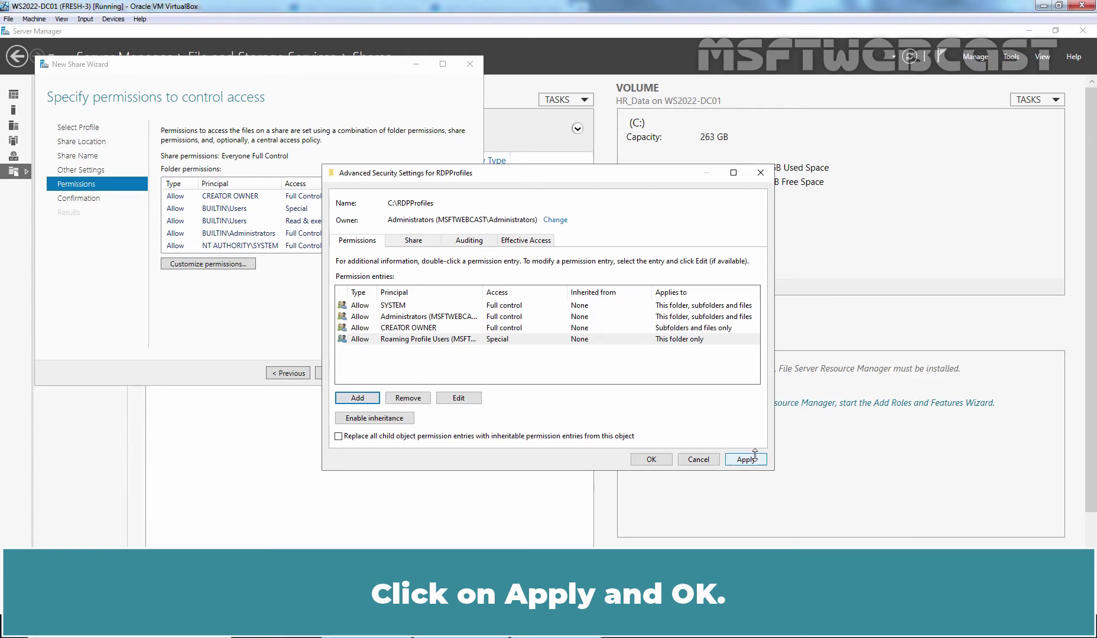
# Apply the RDPProfiles folder permissions and create the RDPProfiles$ share from the Confirmation page.
pyautogui.click(747, 459)
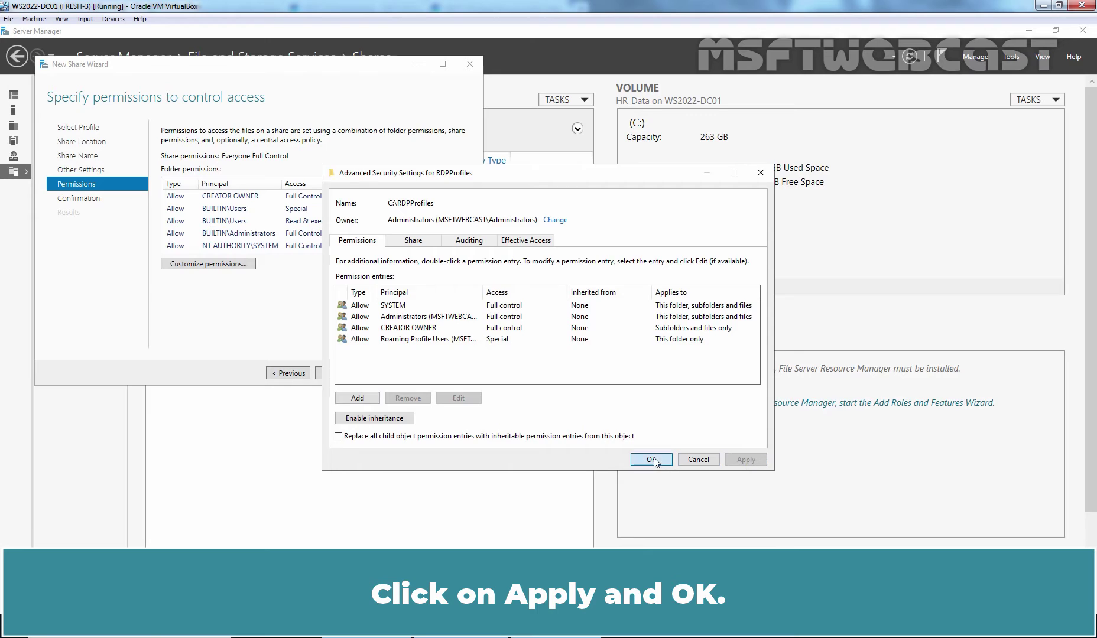
pyautogui.click(654, 459)
pyautogui.click(336, 373)
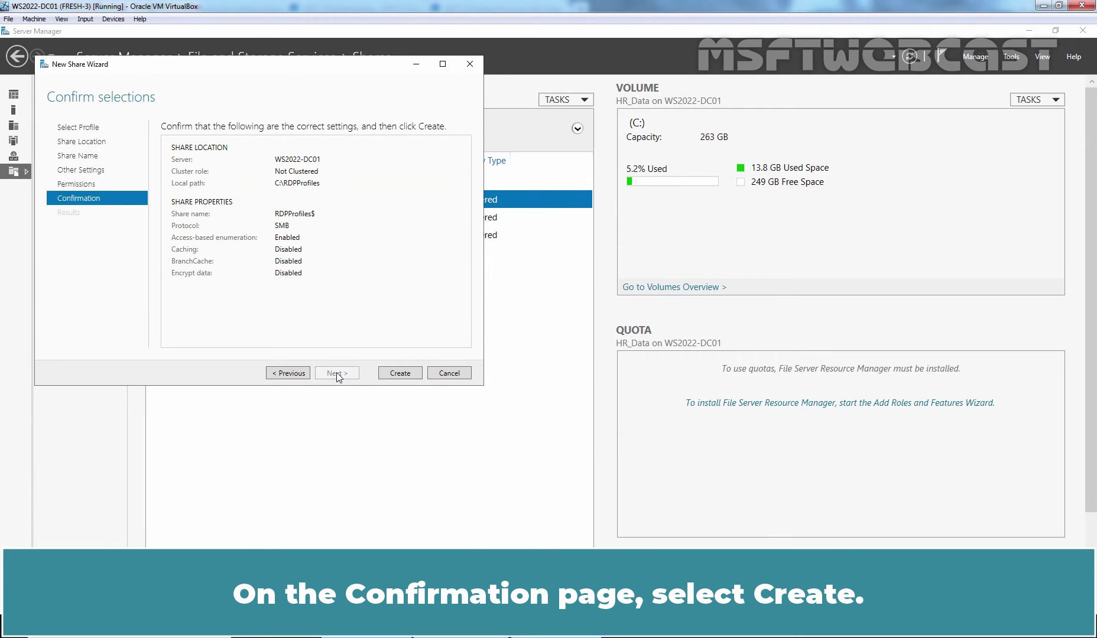
pyautogui.click(401, 373)
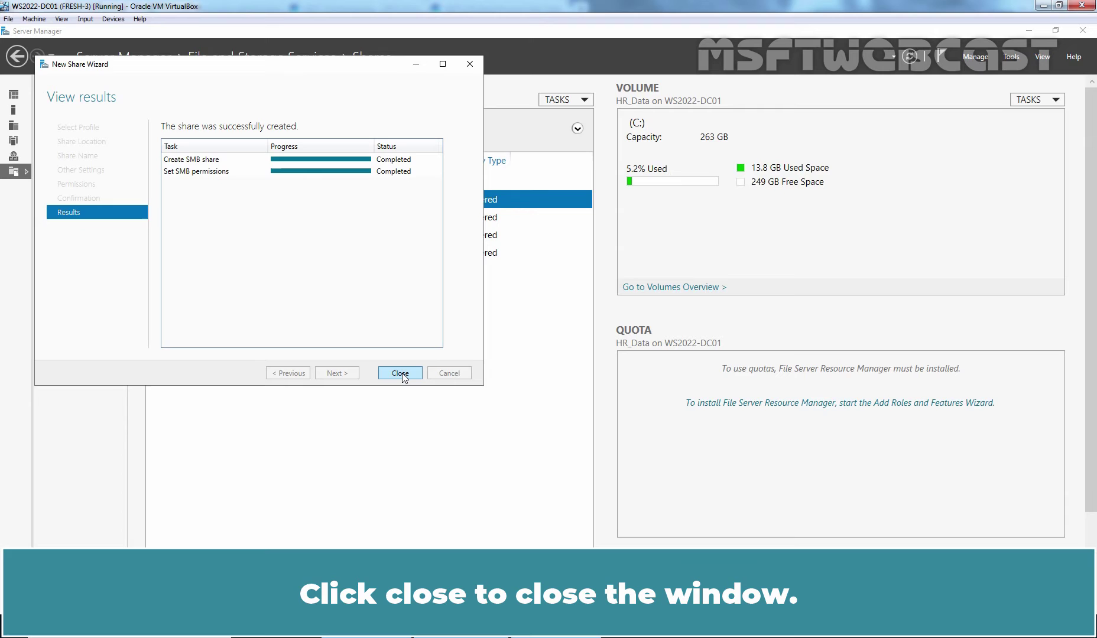
# Close the completed New Share Wizard so RDPProfiles$ appears in the Shares list.
pyautogui.click(400, 373)
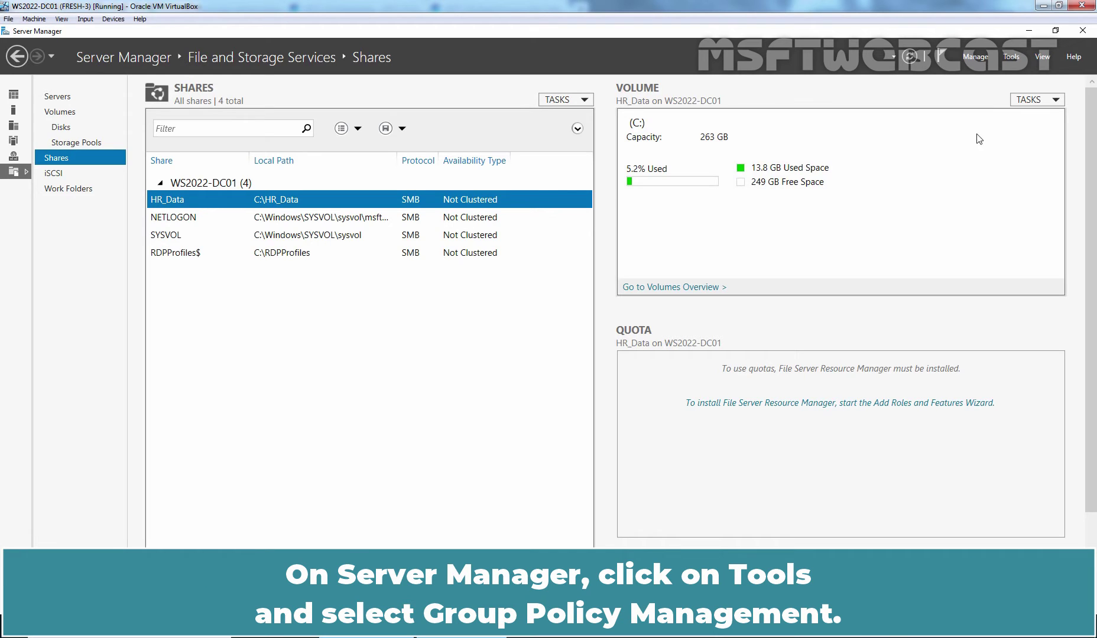
# Launch Group Policy Management full-screen and list the domain's Group Policy Objects.
pyautogui.click(1011, 57)
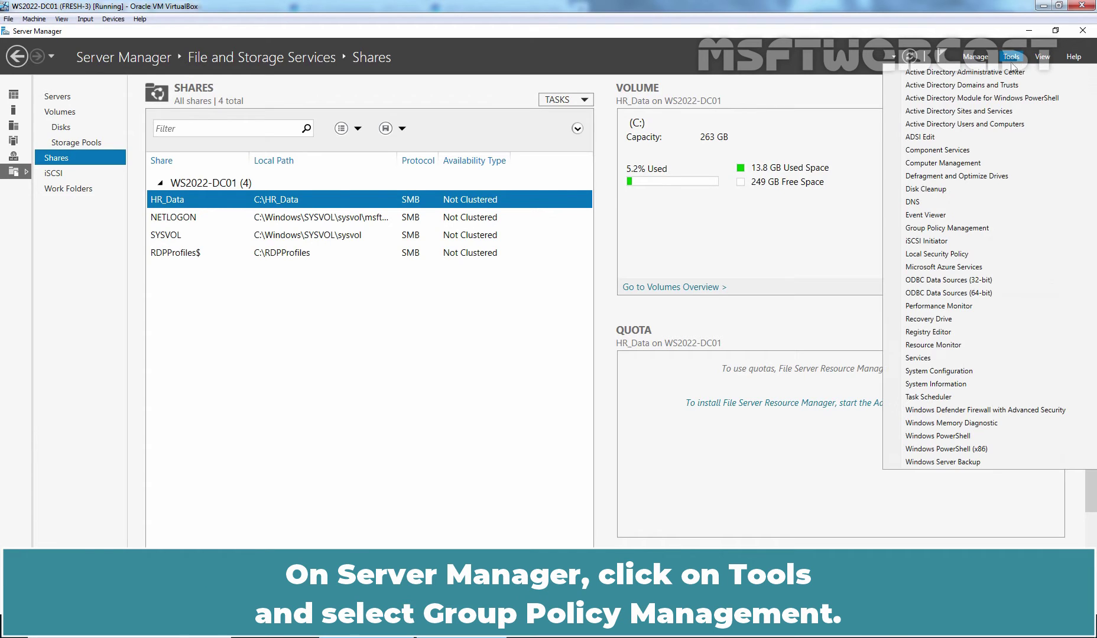
pyautogui.click(948, 227)
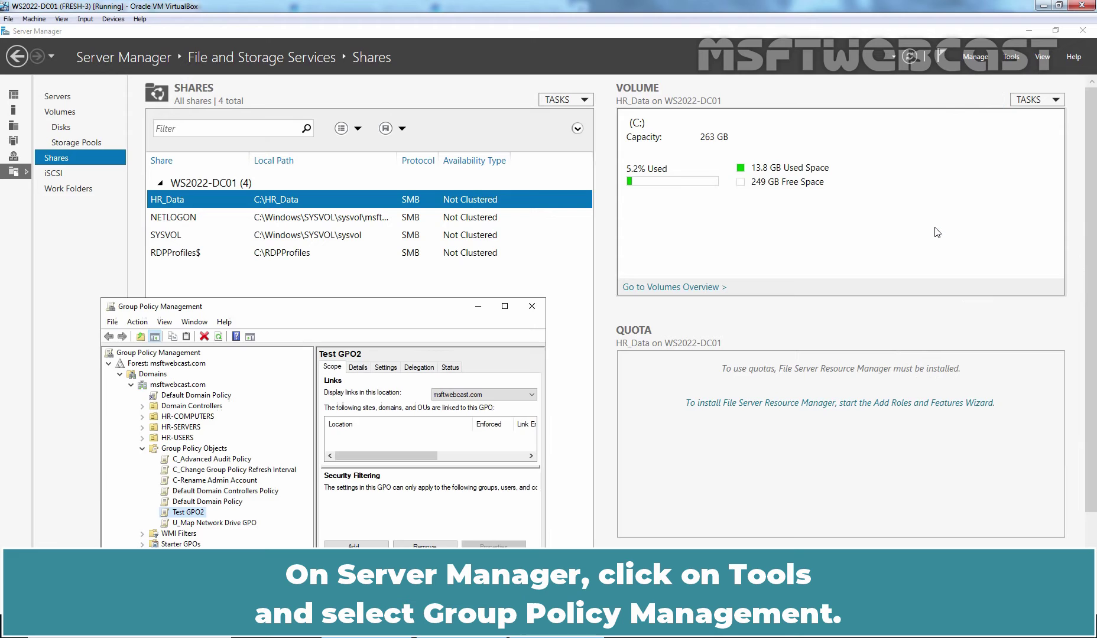
pyautogui.click(505, 307)
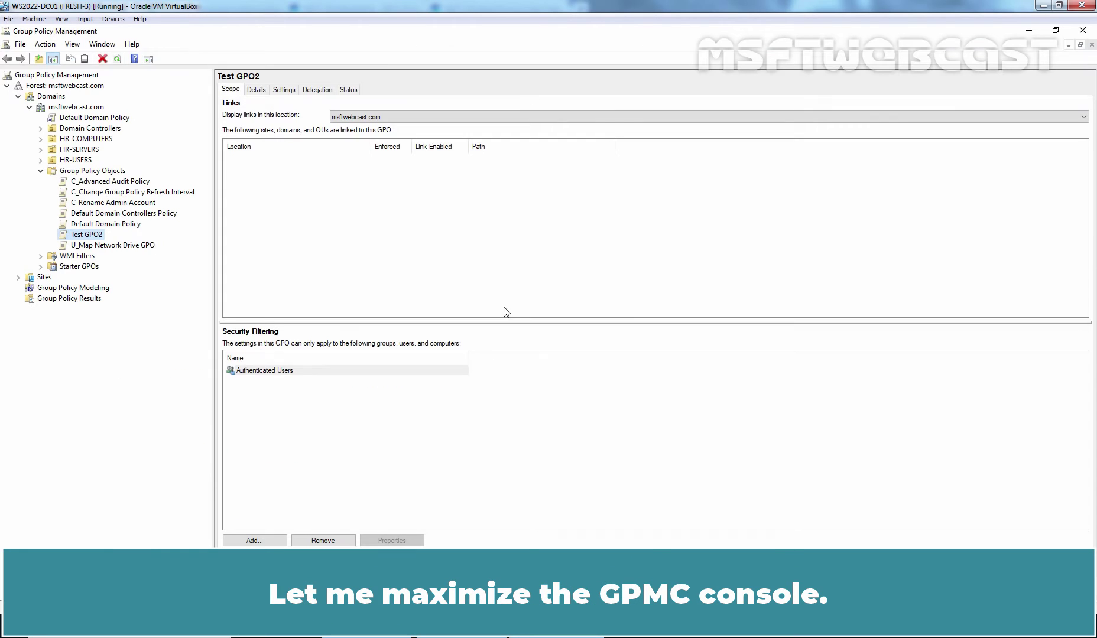
pyautogui.click(82, 171)
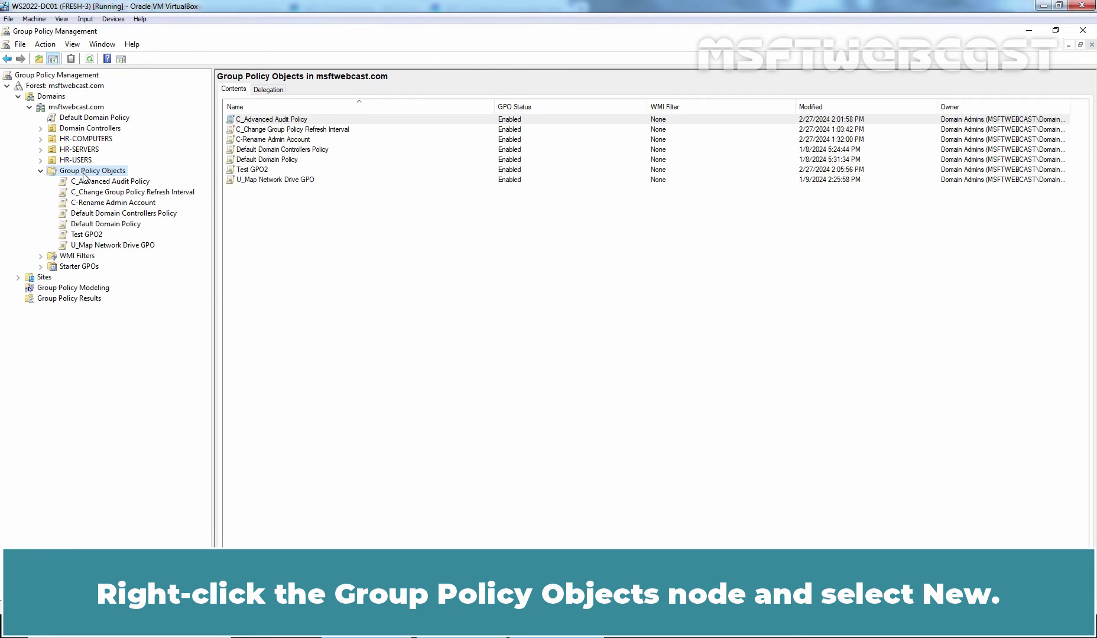
# Create a new GPO named 'C_Roaming Profile for RDP Users'.
pyautogui.rightClick(84, 175)
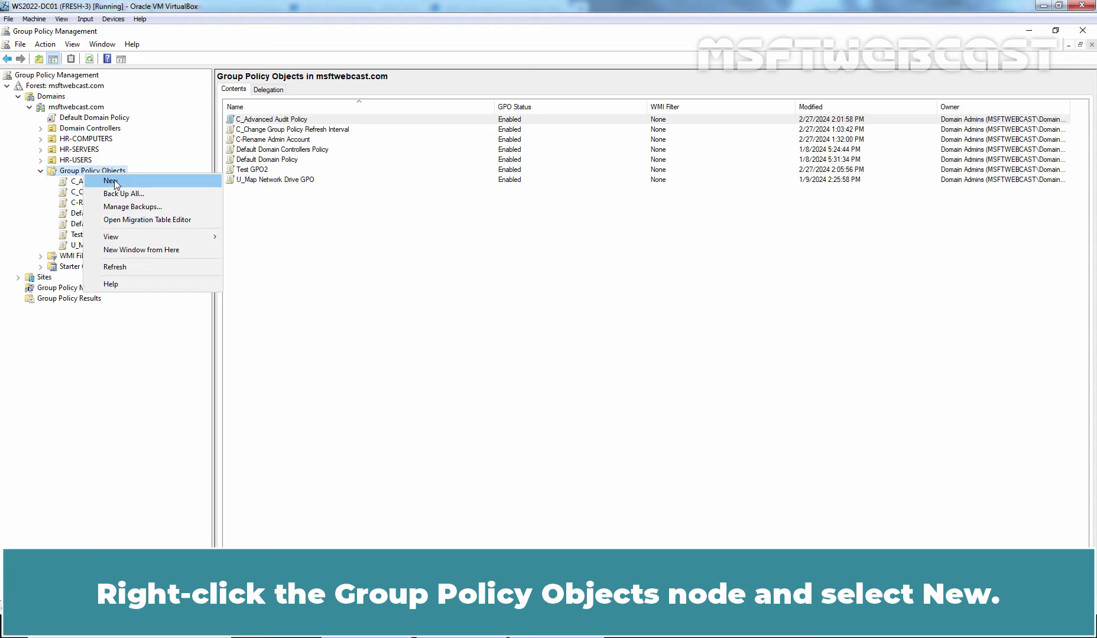
pyautogui.click(111, 180)
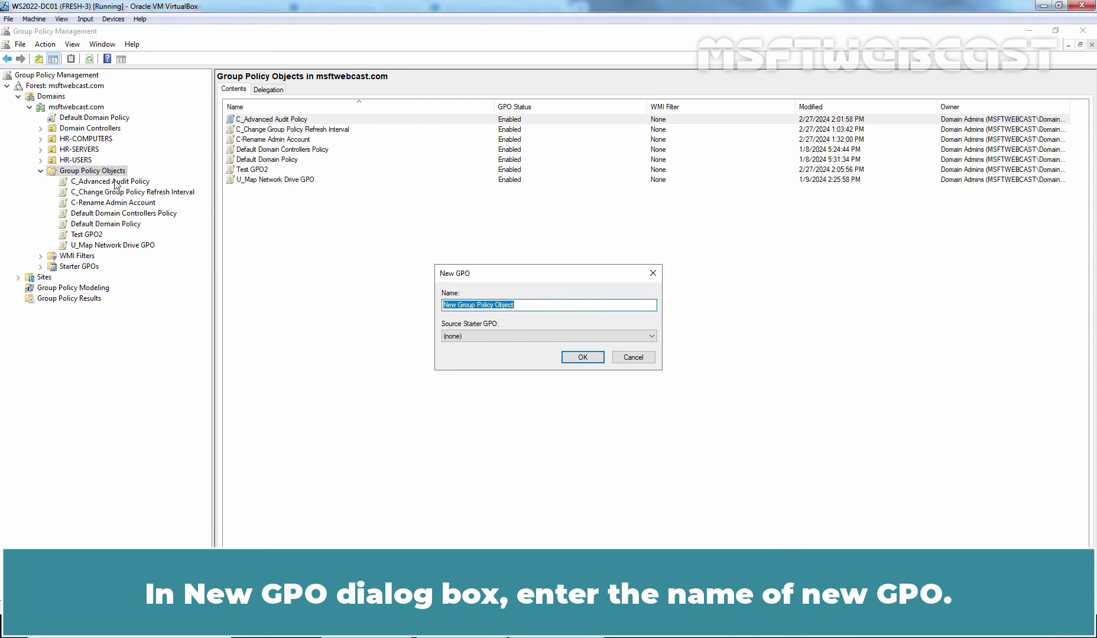
pyautogui.write('C_Roaming Profile for RDP Users')
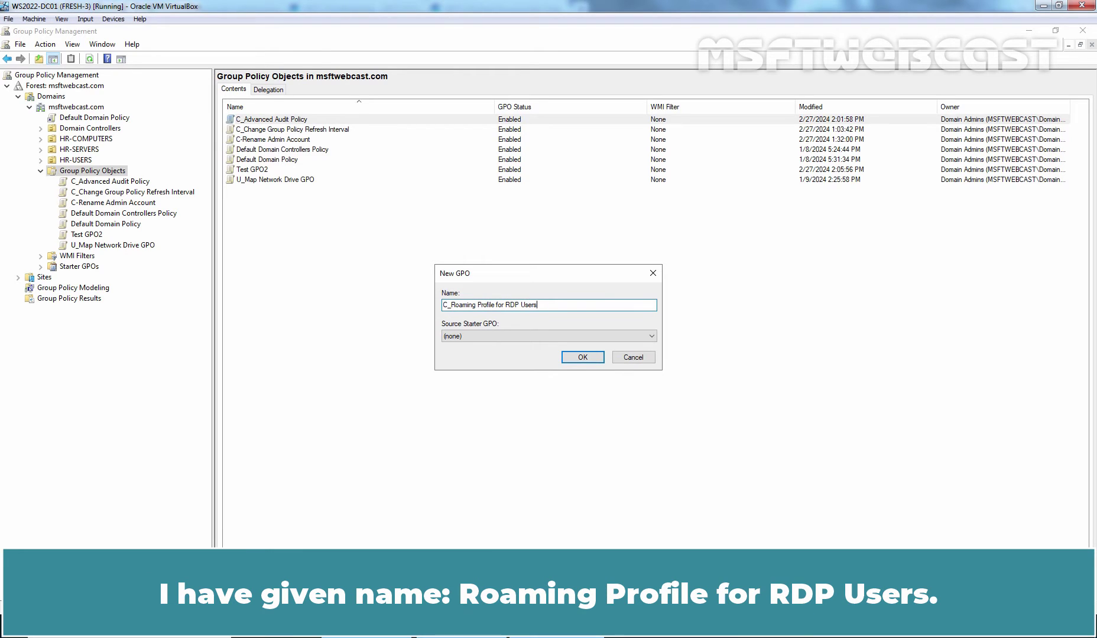
pyautogui.click(582, 358)
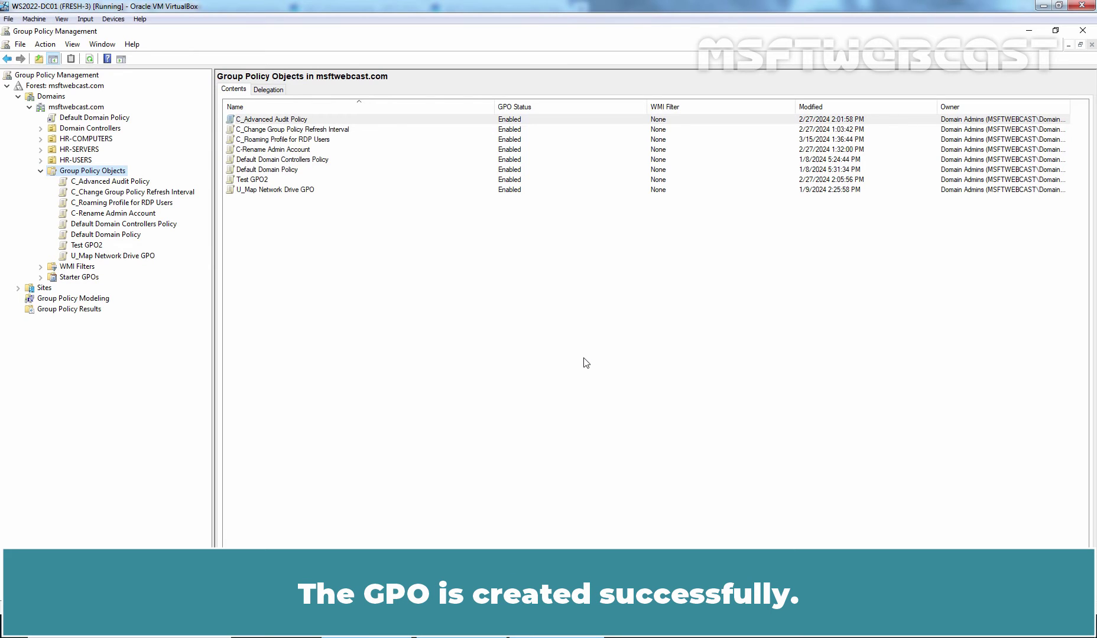
# Open the C_Roaming Profile for RDP Users GPO in a maximized Group Policy Management Editor.
pyautogui.rightClick(117, 207)
pyautogui.click(137, 211)
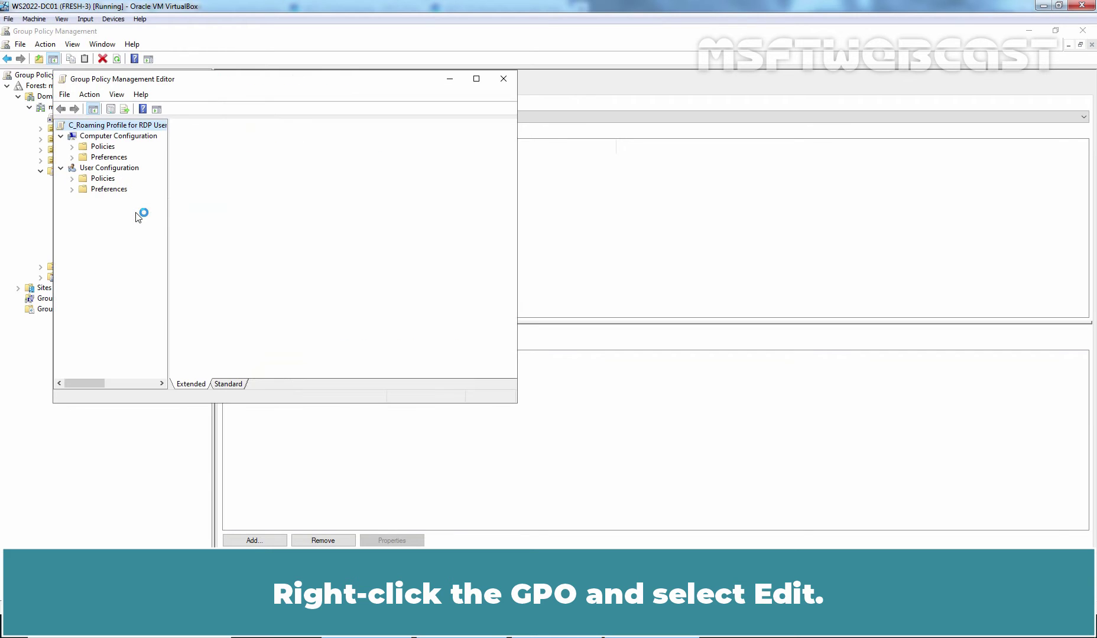
pyautogui.click(476, 81)
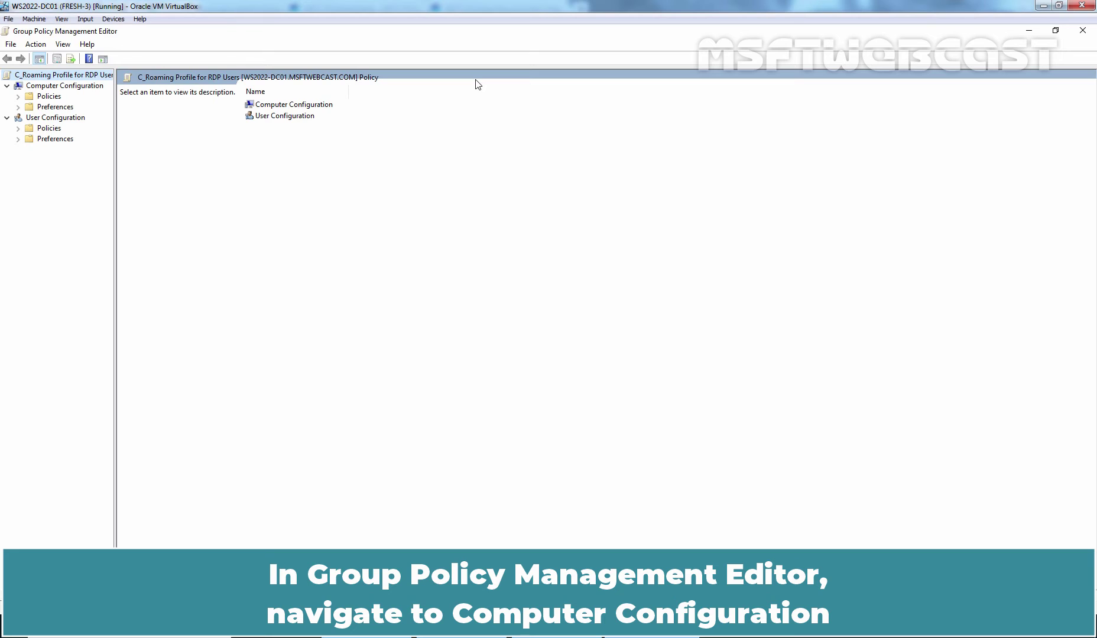
# Expand Computer Configuration > Policies > Administrative Templates > System > User Profiles and widen the tree.
pyautogui.click(66, 87)
pyautogui.doubleClick(49, 96)
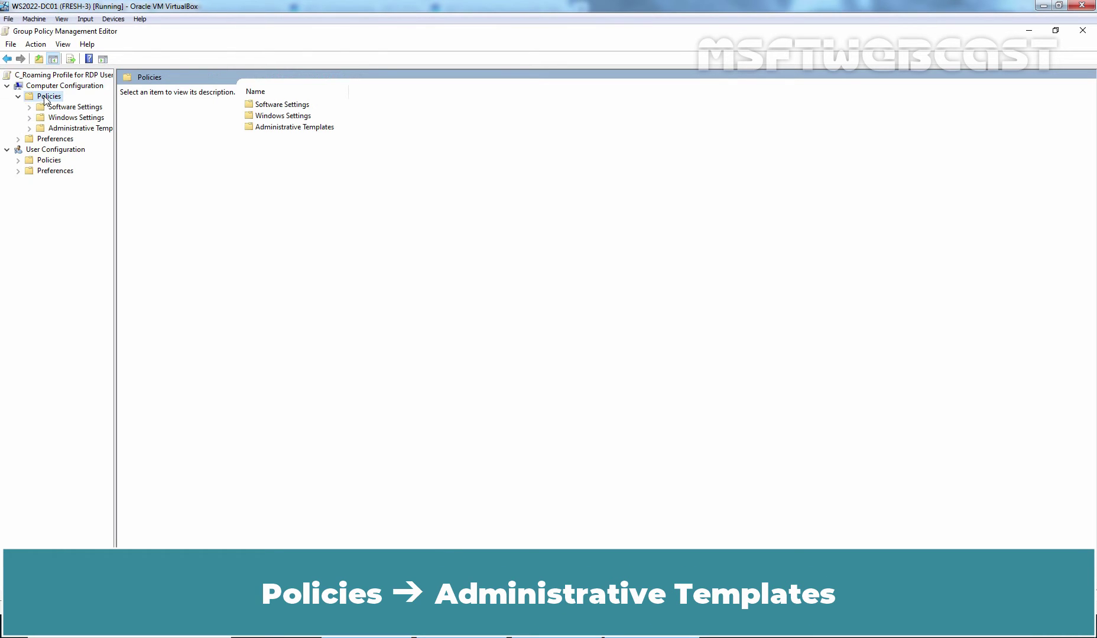
pyautogui.doubleClick(71, 129)
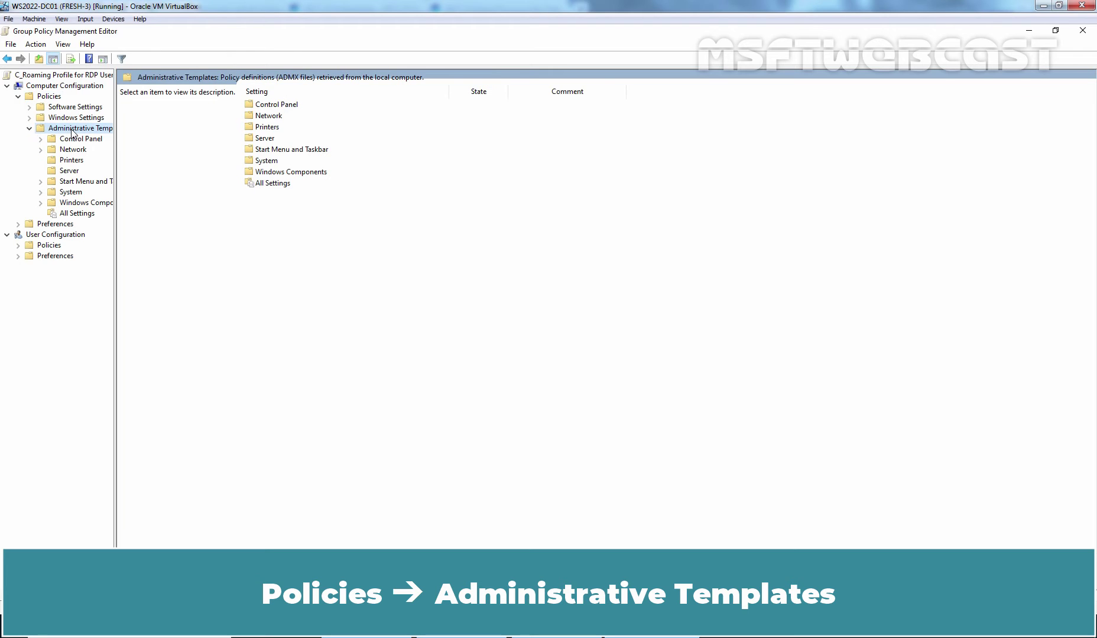
pyautogui.doubleClick(72, 192)
pyautogui.click(77, 257)
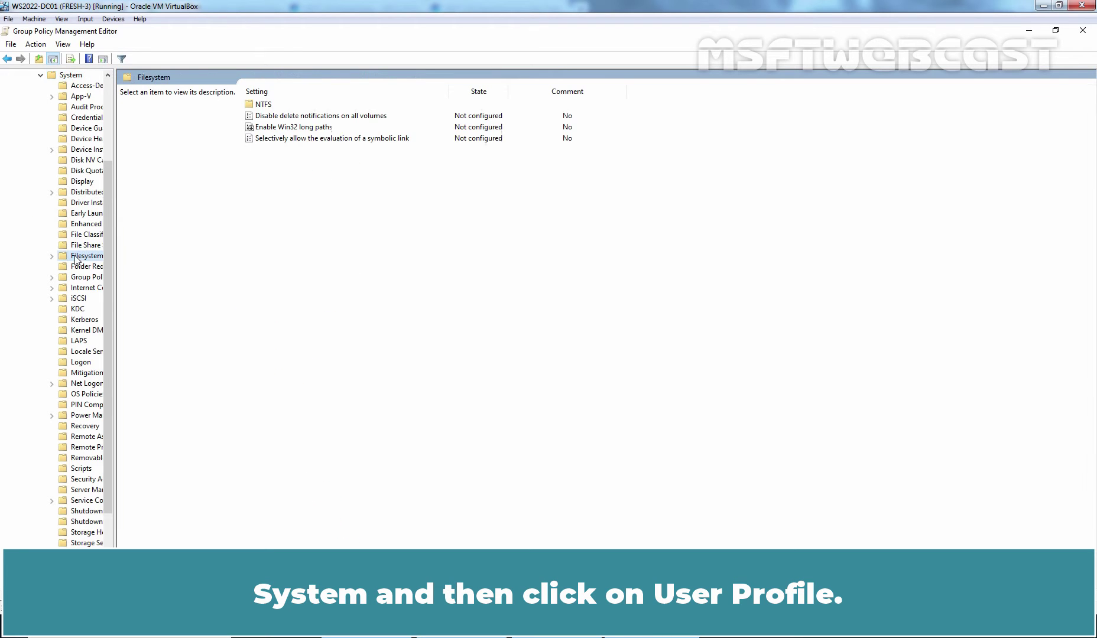
pyautogui.press('u')
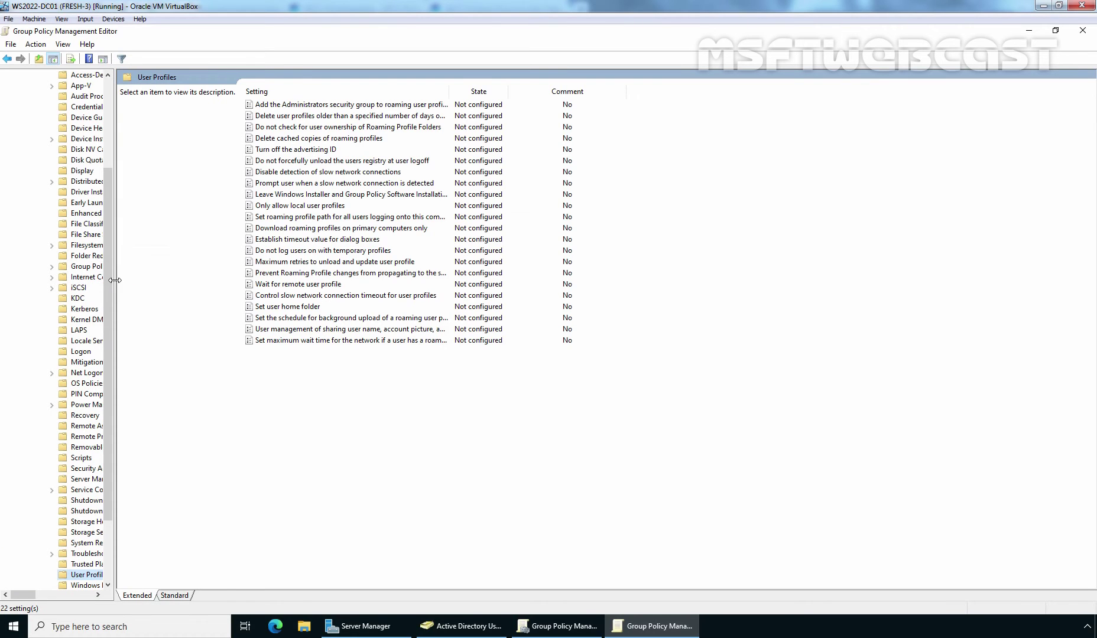
pyautogui.moveTo(116, 281); pyautogui.dragTo(264, 281)
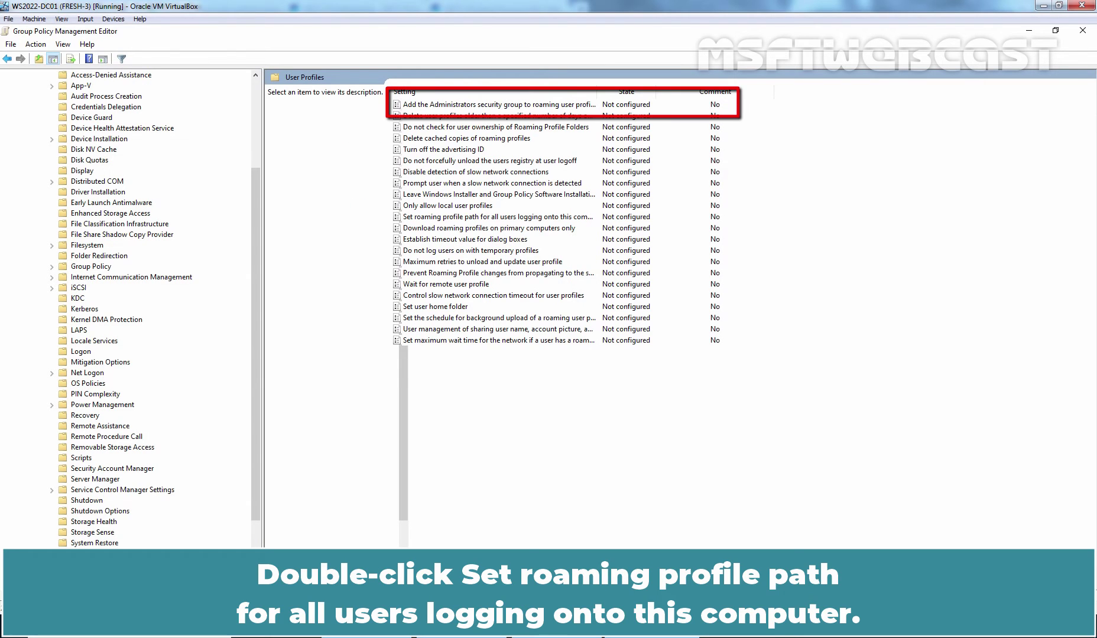
# Set 'Set roaming profile path for all users logging onto this computer' to Enabled.
pyautogui.doubleClick(473, 217)
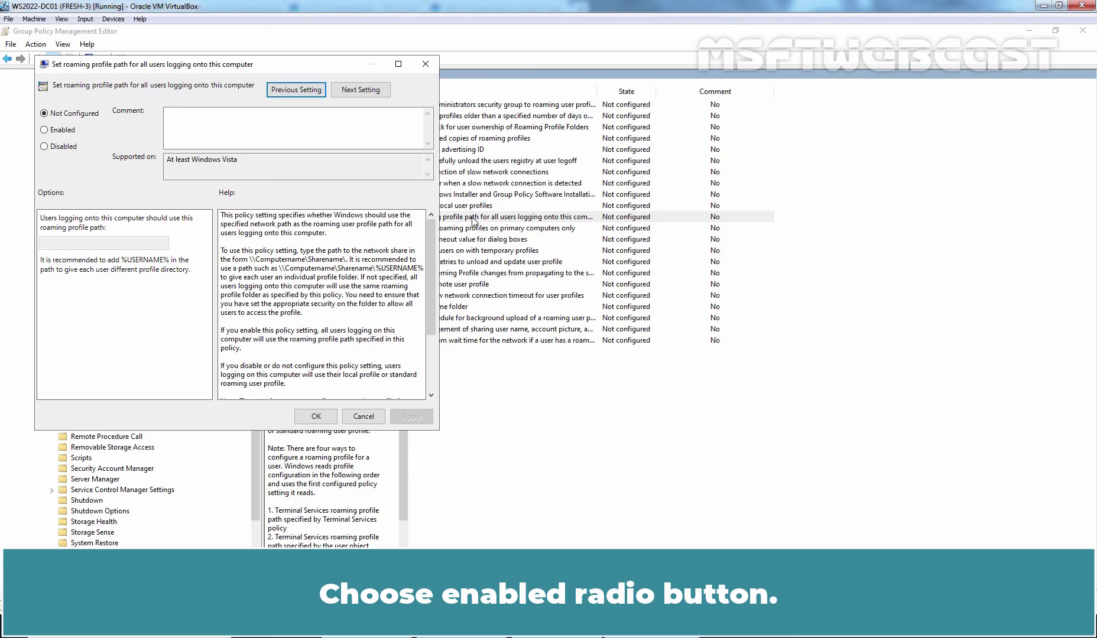
pyautogui.click(77, 132)
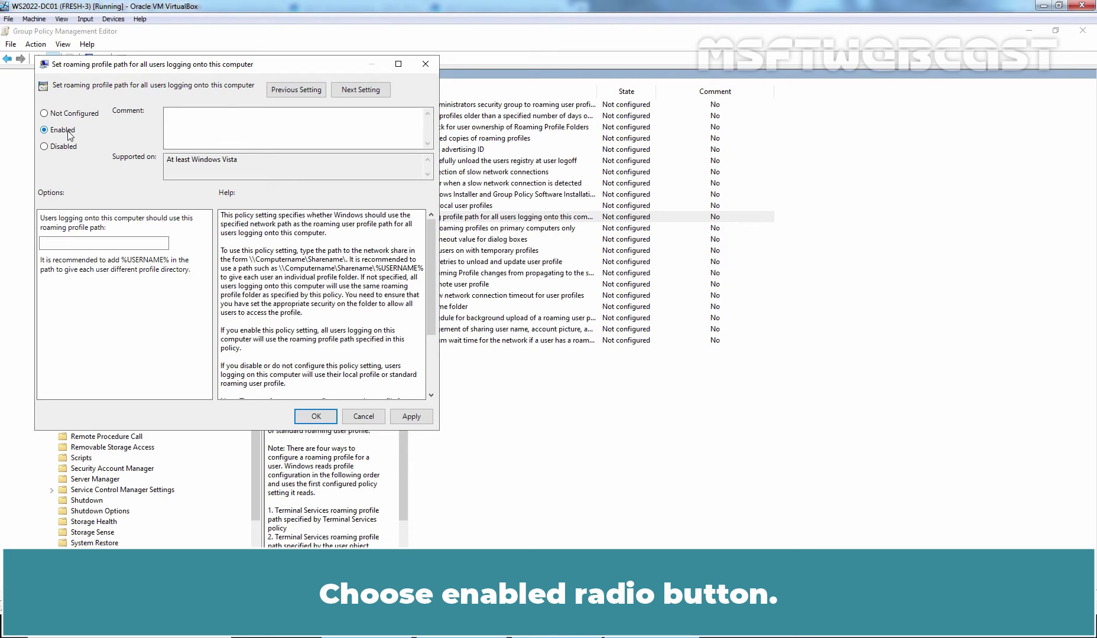
pyautogui.click(81, 244)
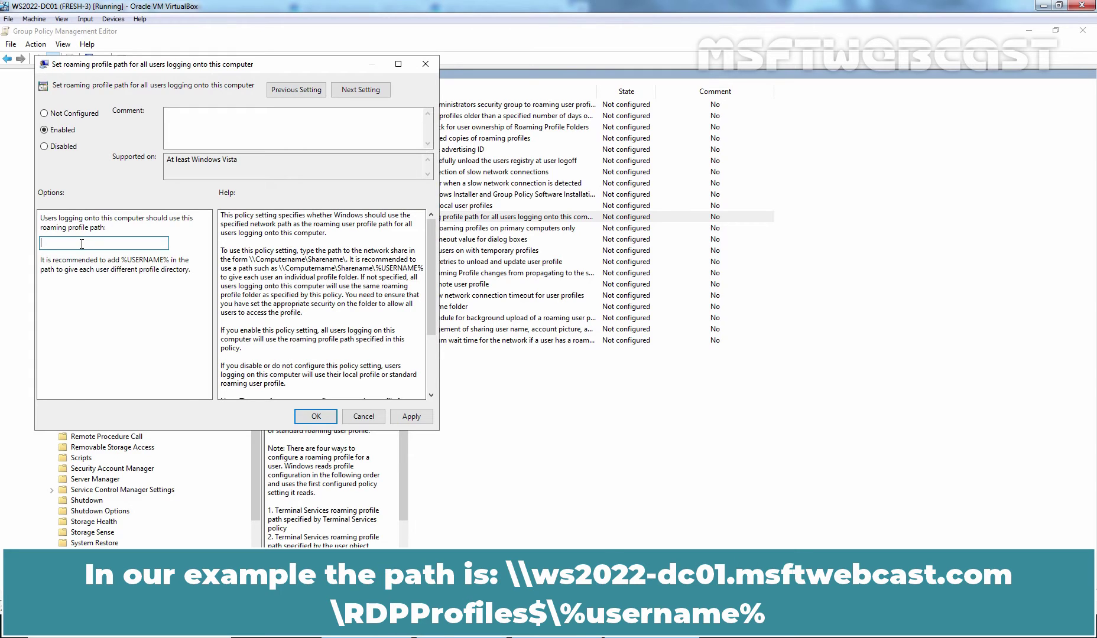
# Enter \\ws2022-dc01.msftwebcast.com\rdpprofiles$\%username% as the roaming profile path, copied from the share.
pyautogui.press('super+r')
pyautogui.write('\\ws2022-dc')
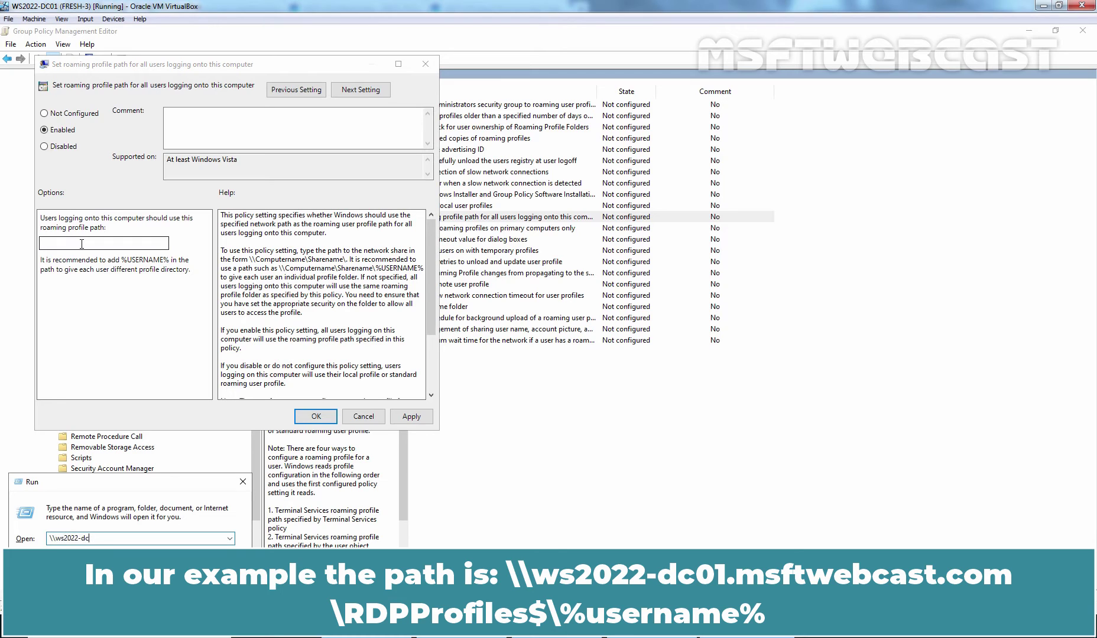
pyautogui.write('01.msftwebcast.com\rdpprofiles$')
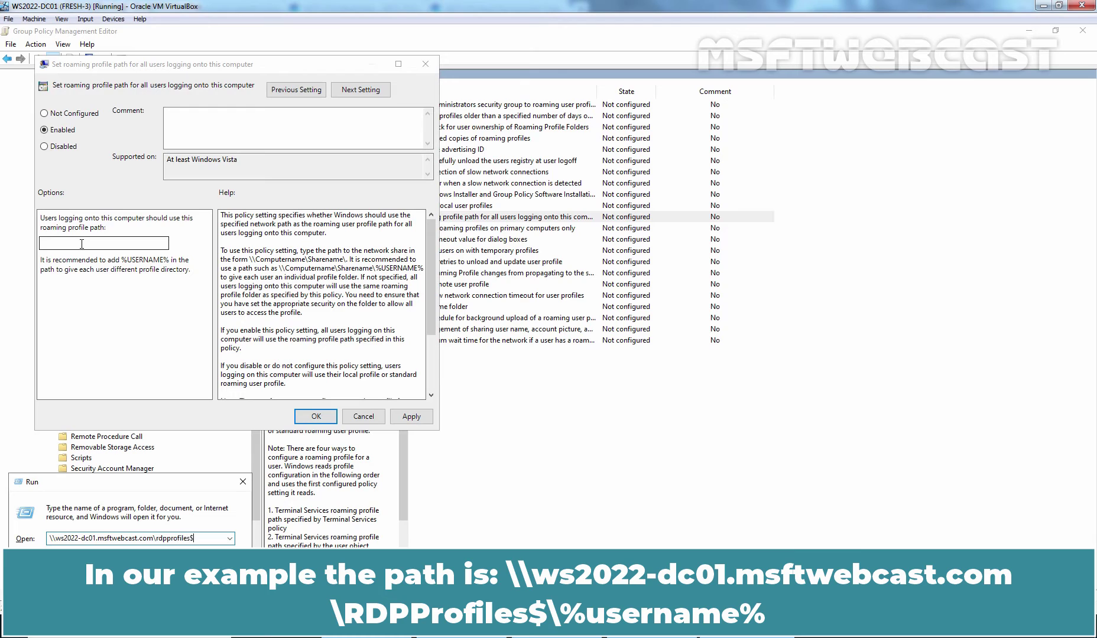
pyautogui.press('Return')
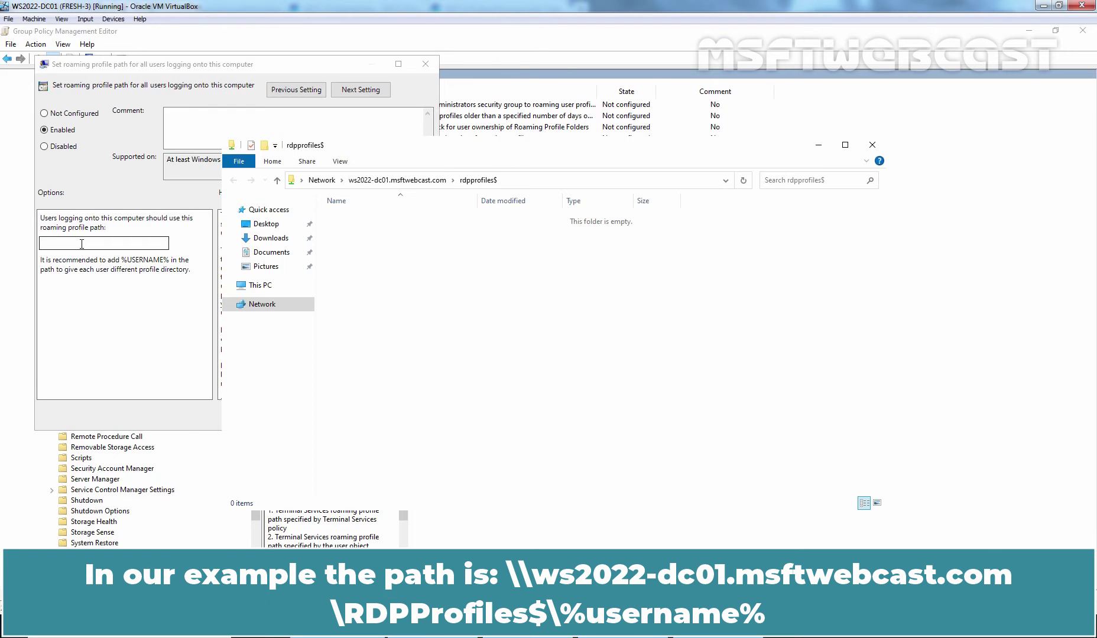
pyautogui.hotkey('alt', 'd')
pyautogui.hotkey('ctrl', 'c')
pyautogui.click(81, 244)
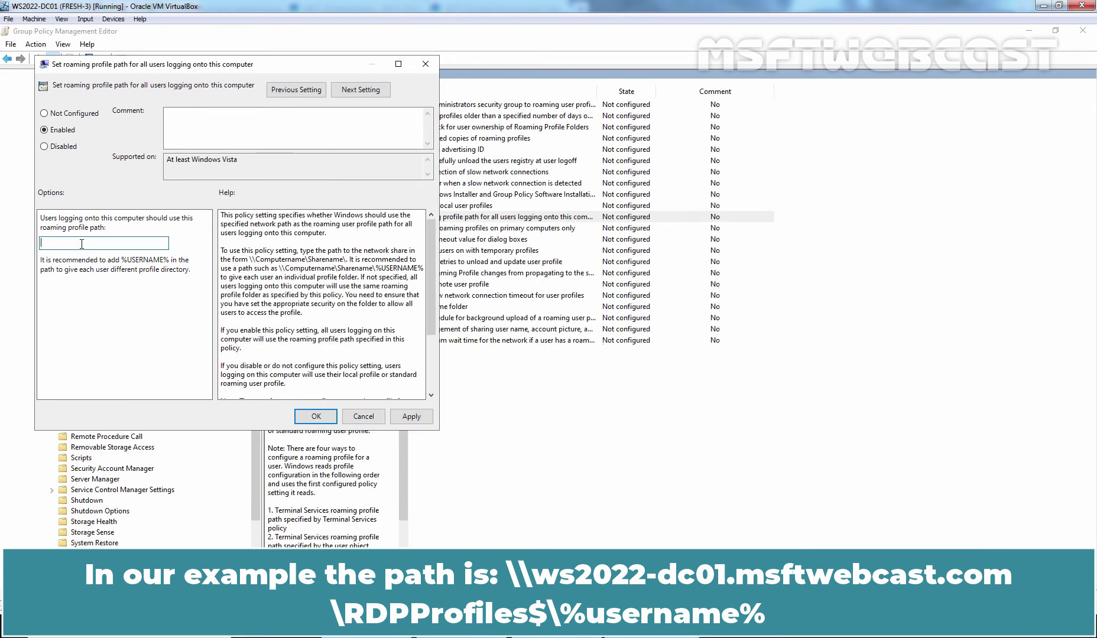
pyautogui.hotkey('ctrl', 'v')
pyautogui.write('\\')
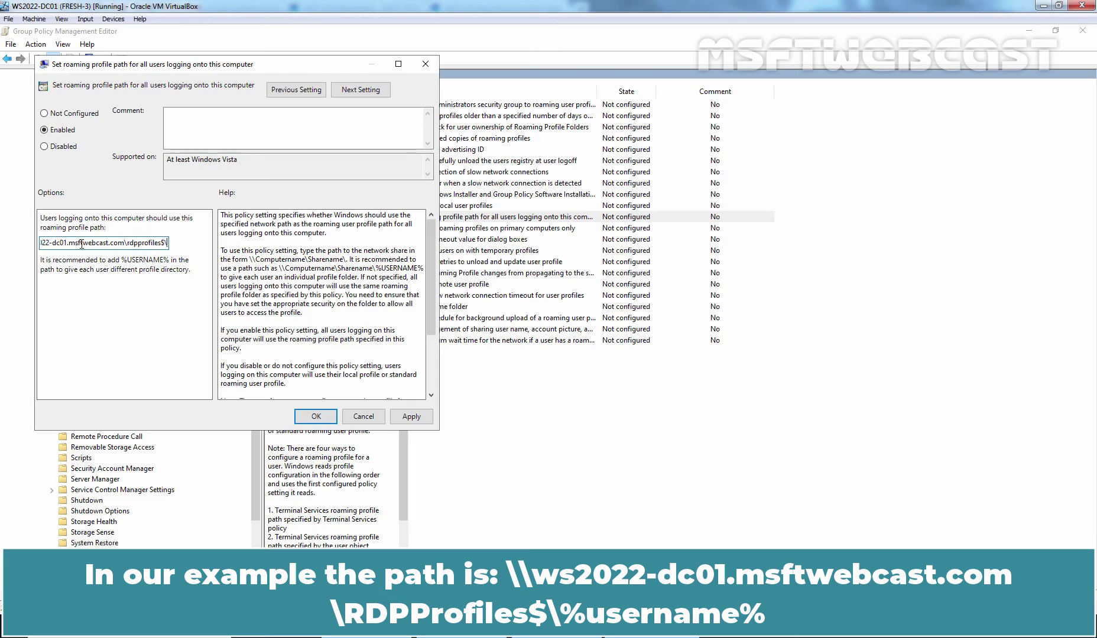
pyautogui.write('%usern')
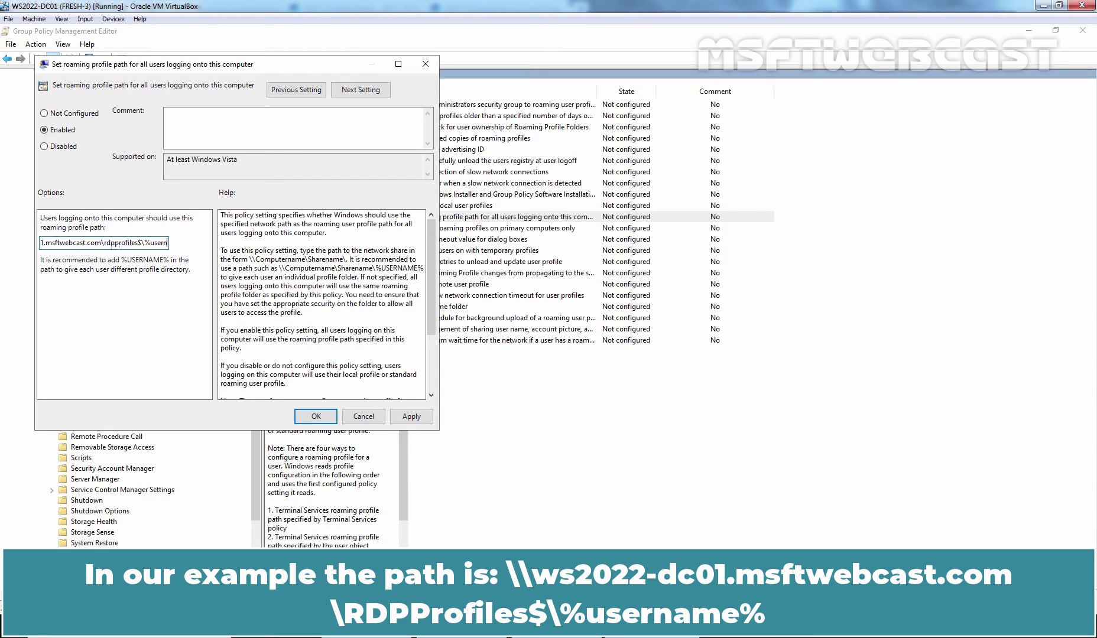
pyautogui.write('ame%')
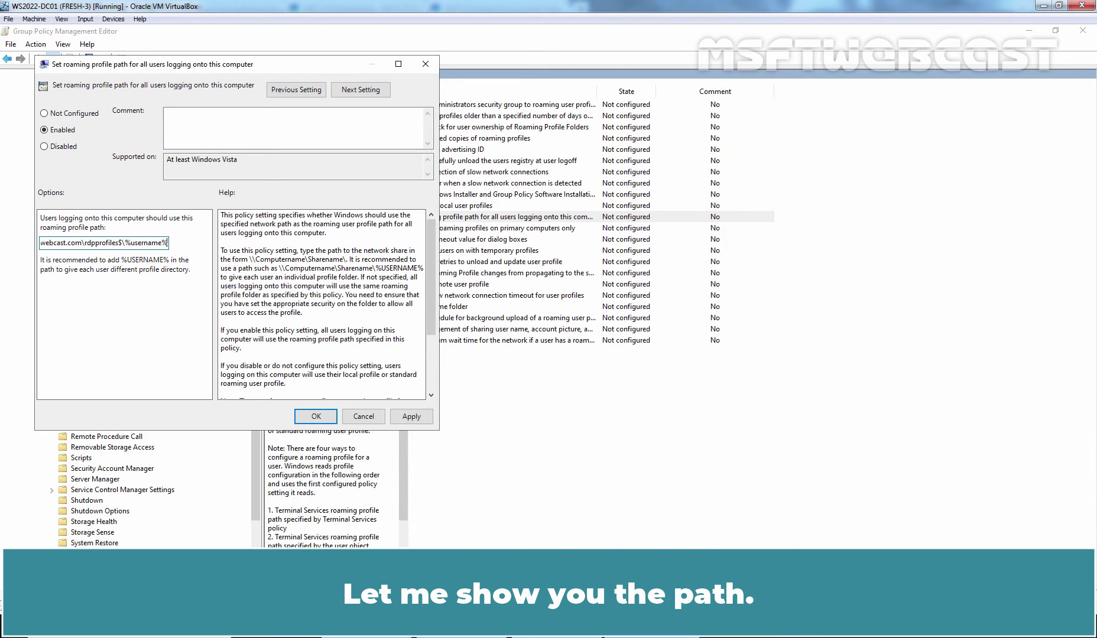
# Check the full path in Notepad, discard it unsaved, then apply and close the policy.
pyautogui.hotkey('ctrl', 'a')
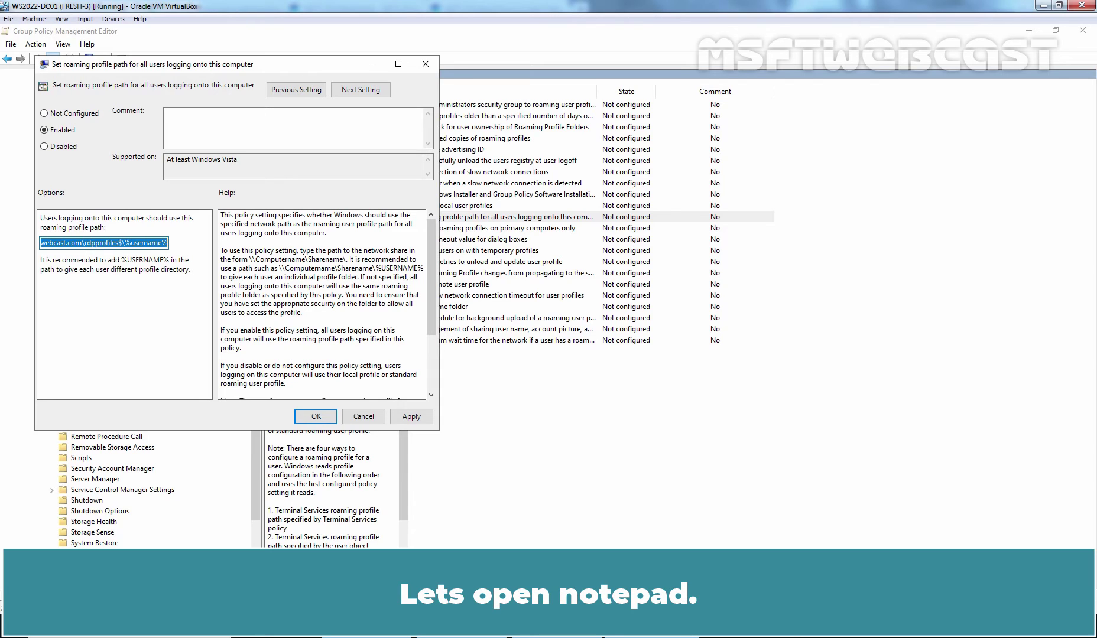
pyautogui.press('super+r')
pyautogui.write('notepad')
pyautogui.press('Return')
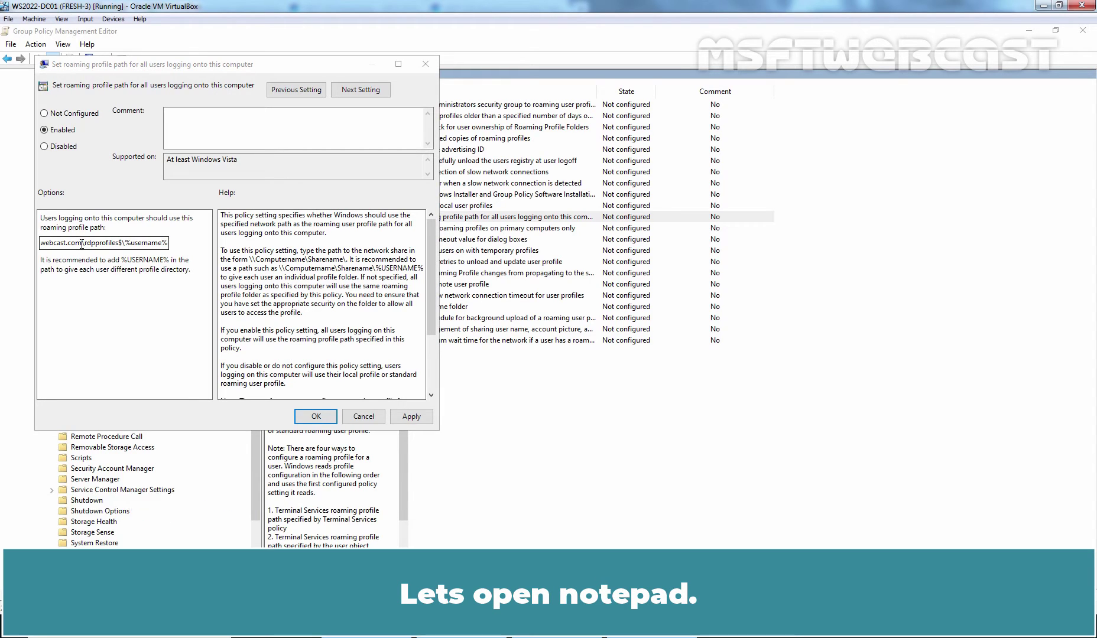
pyautogui.write('\\\\ws2022-dc01.msftwebcast.com\\rdpprofiles$\\%username%')
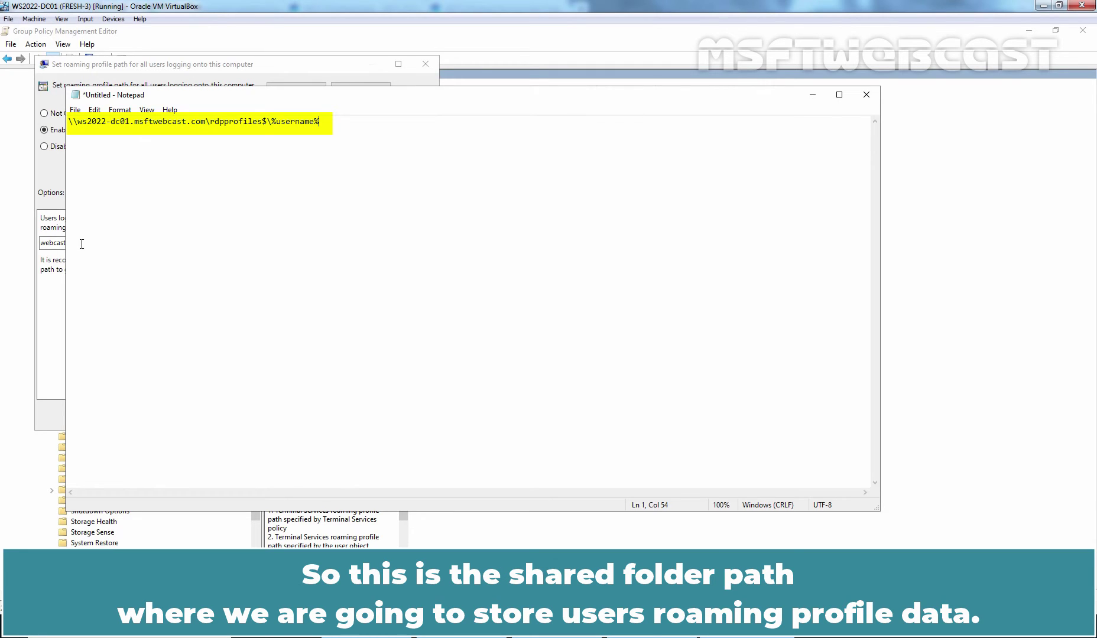
pyautogui.click(867, 98)
pyautogui.click(568, 326)
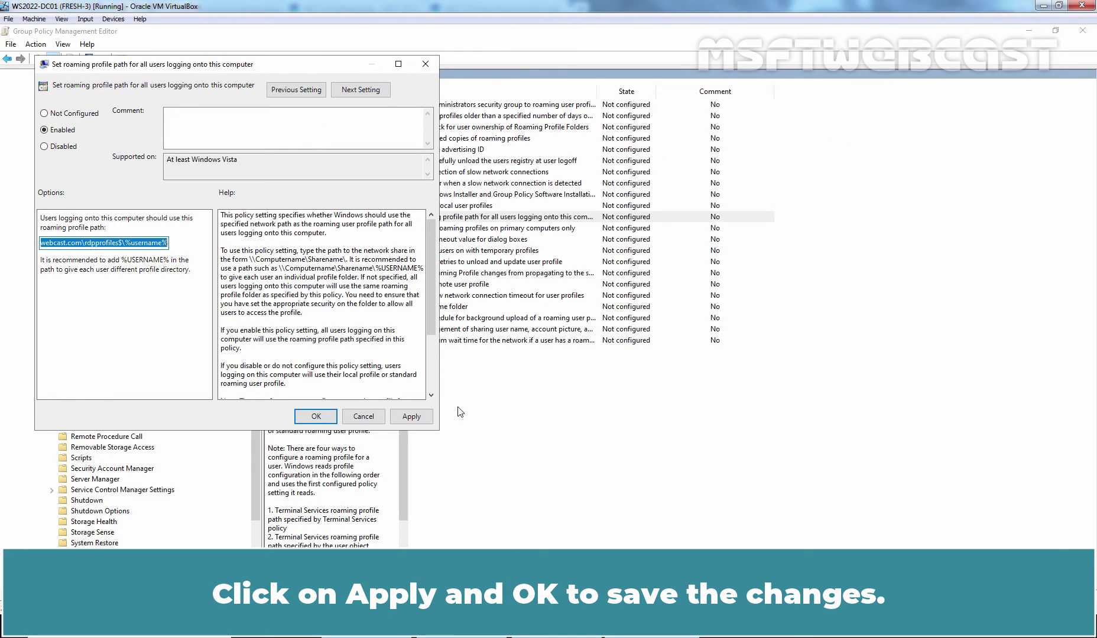
pyautogui.click(412, 418)
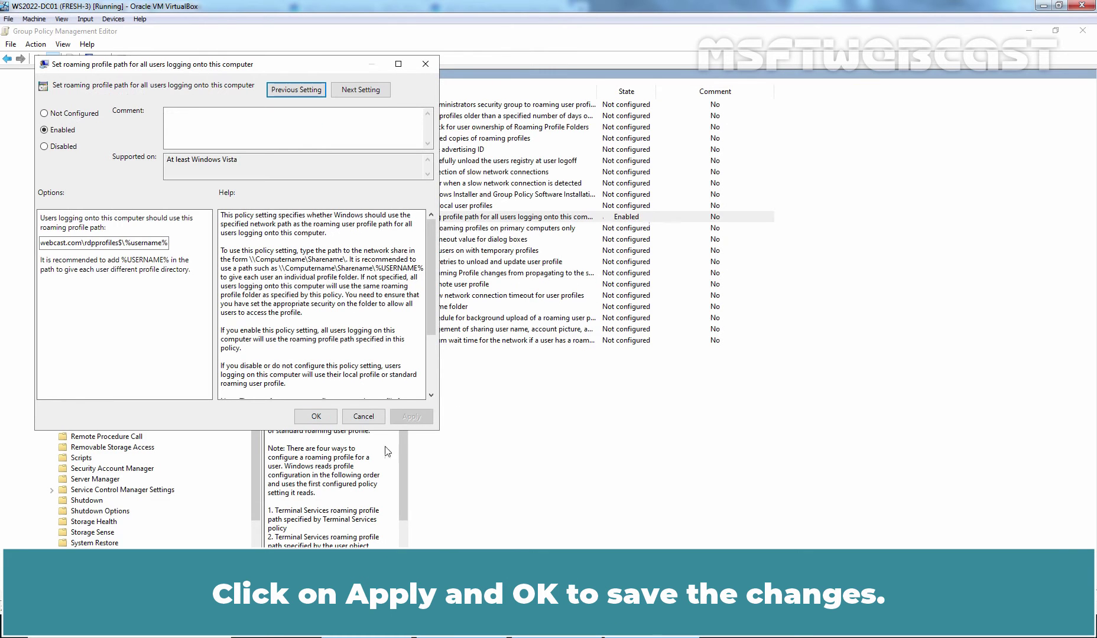
pyautogui.click(317, 417)
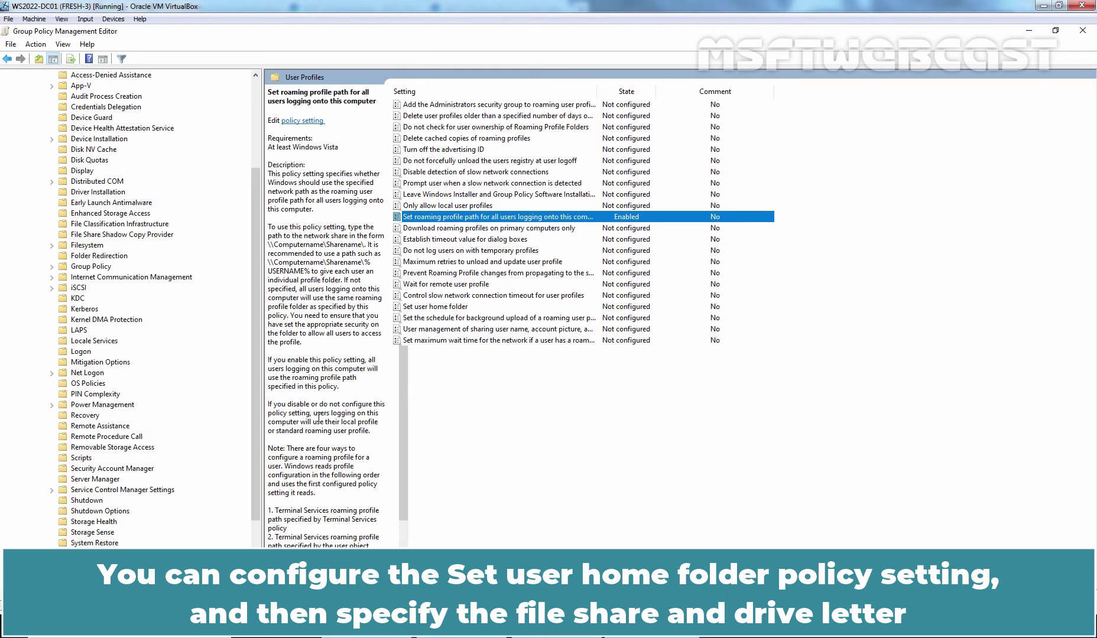
pyautogui.click(451, 308)
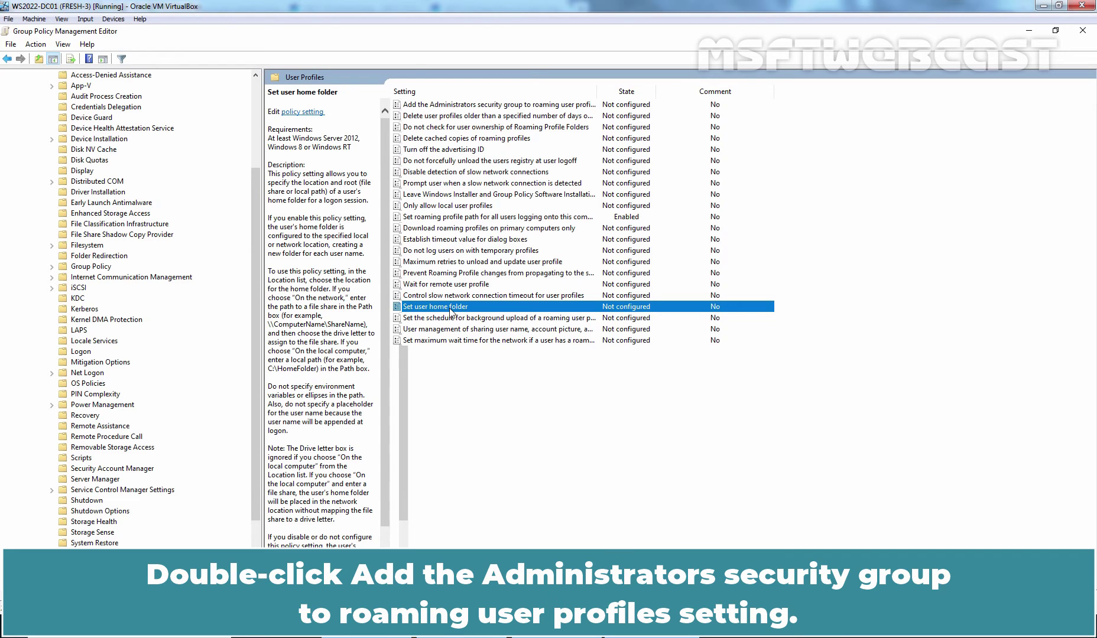
# Enable 'Add the Administrators security group to roaming user profiles', apply it, and close the editor.
pyautogui.click(451, 106)
pyautogui.doubleClick(451, 108)
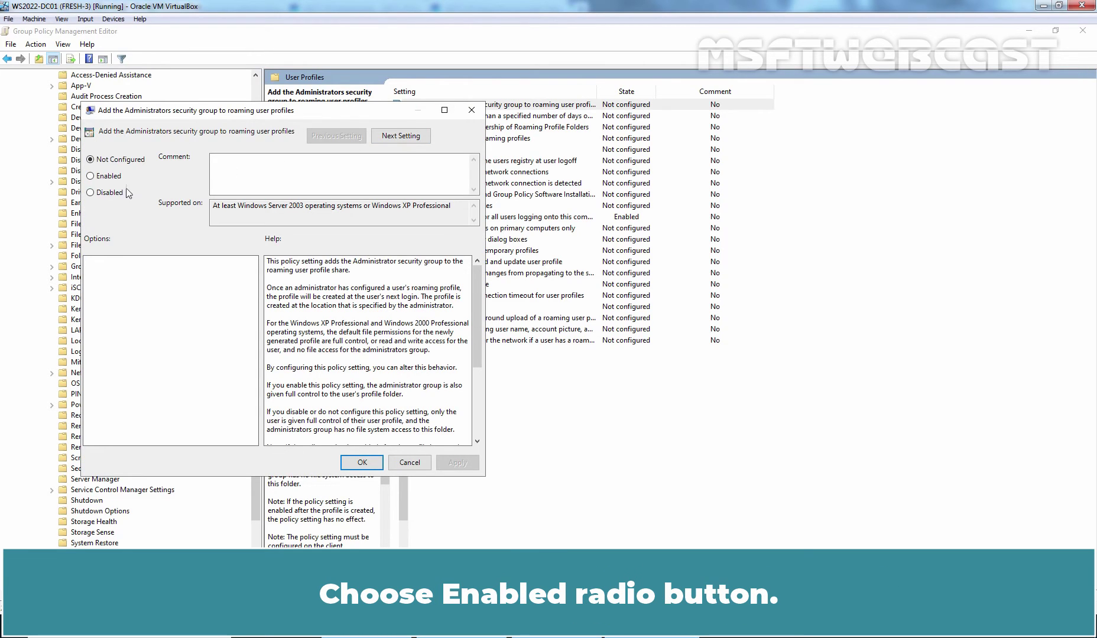
pyautogui.click(114, 177)
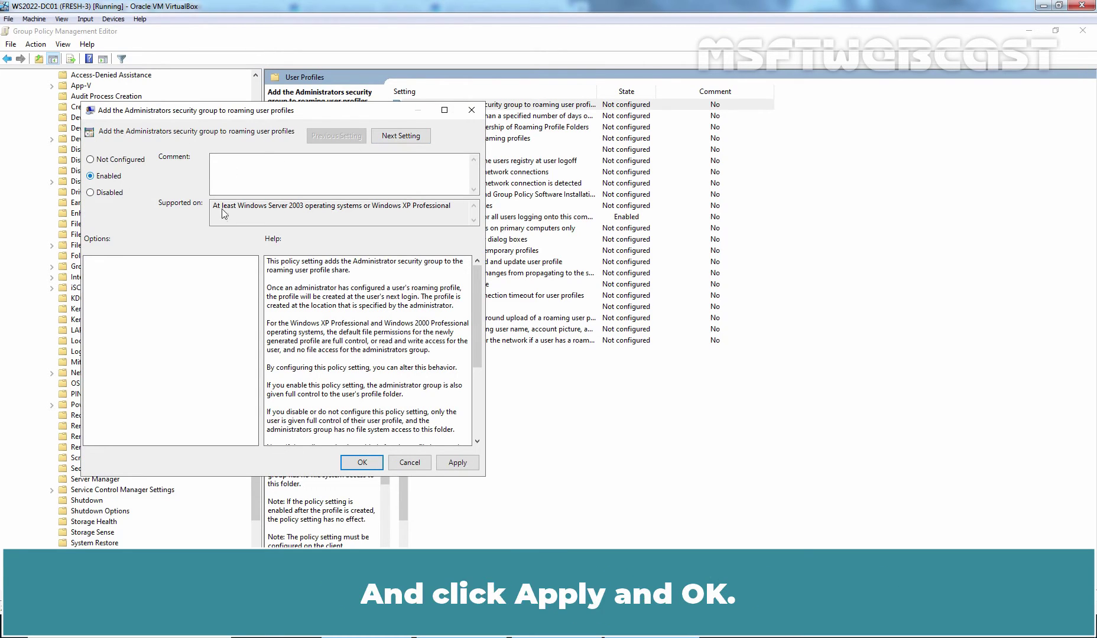
pyautogui.click(458, 463)
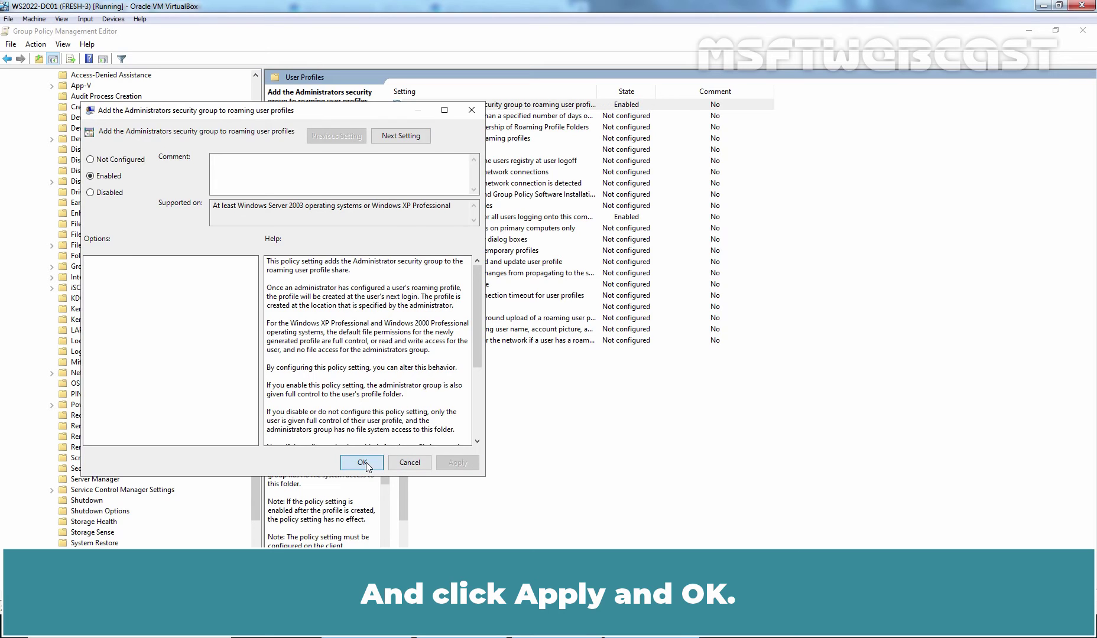
pyautogui.click(363, 463)
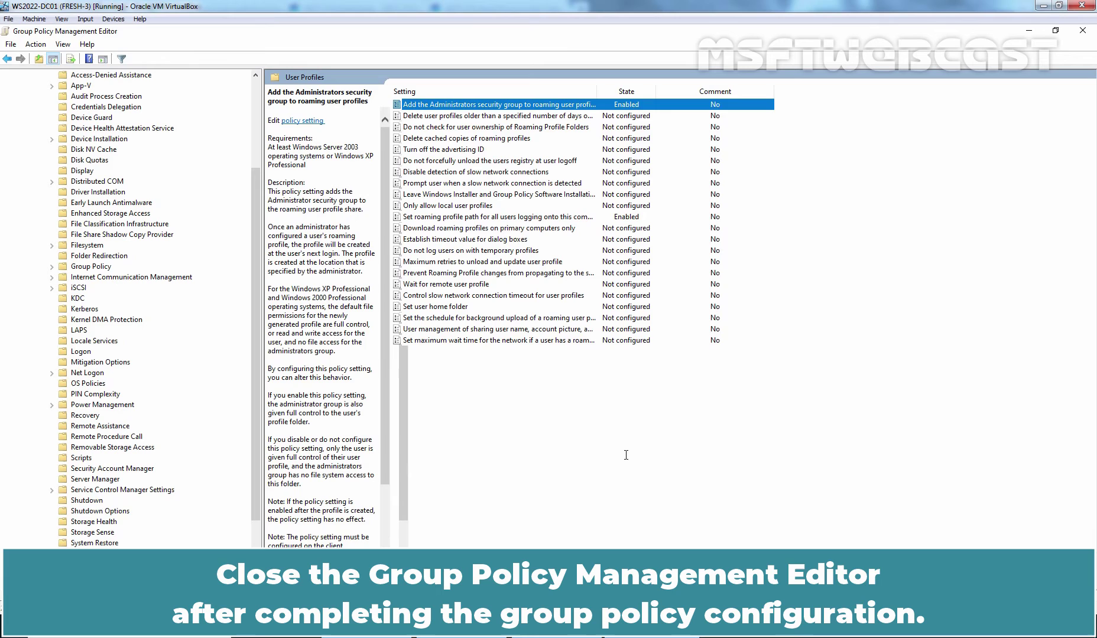
pyautogui.click(1083, 31)
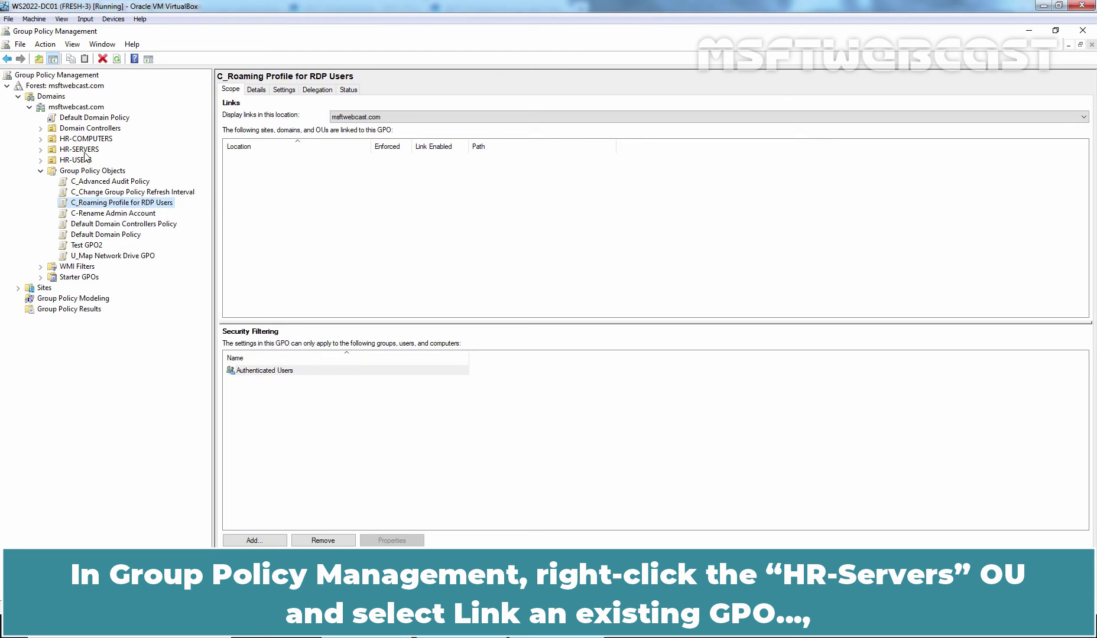
# Link the existing C_Roaming Profile for RDP Users GPO to the HR-SERVERS OU.
pyautogui.rightClick(86, 151)
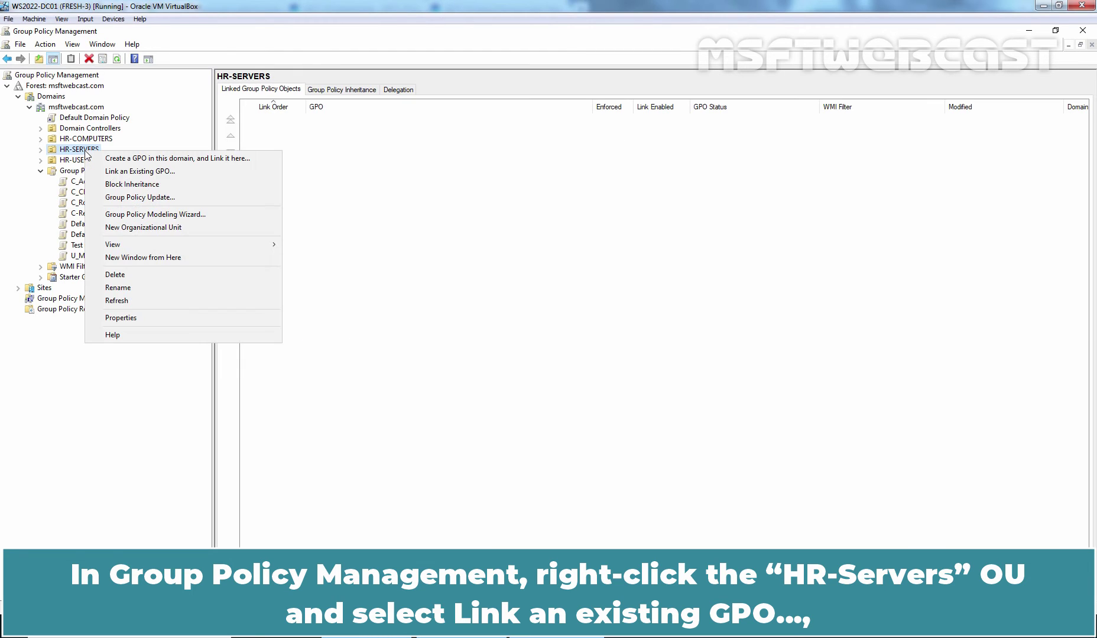
pyautogui.click(194, 174)
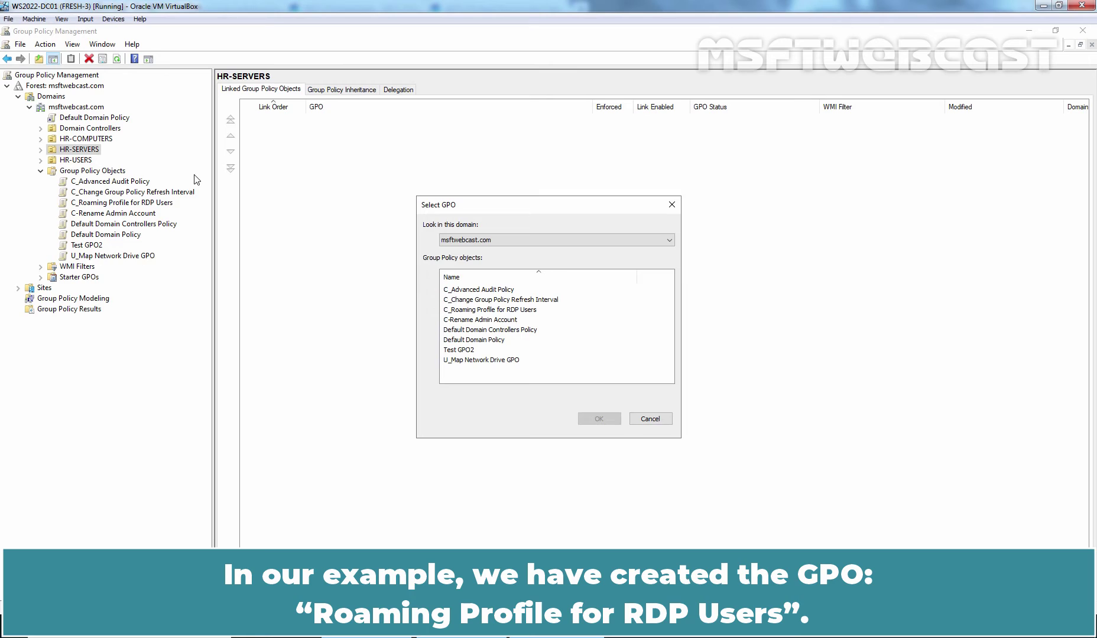
pyautogui.click(480, 309)
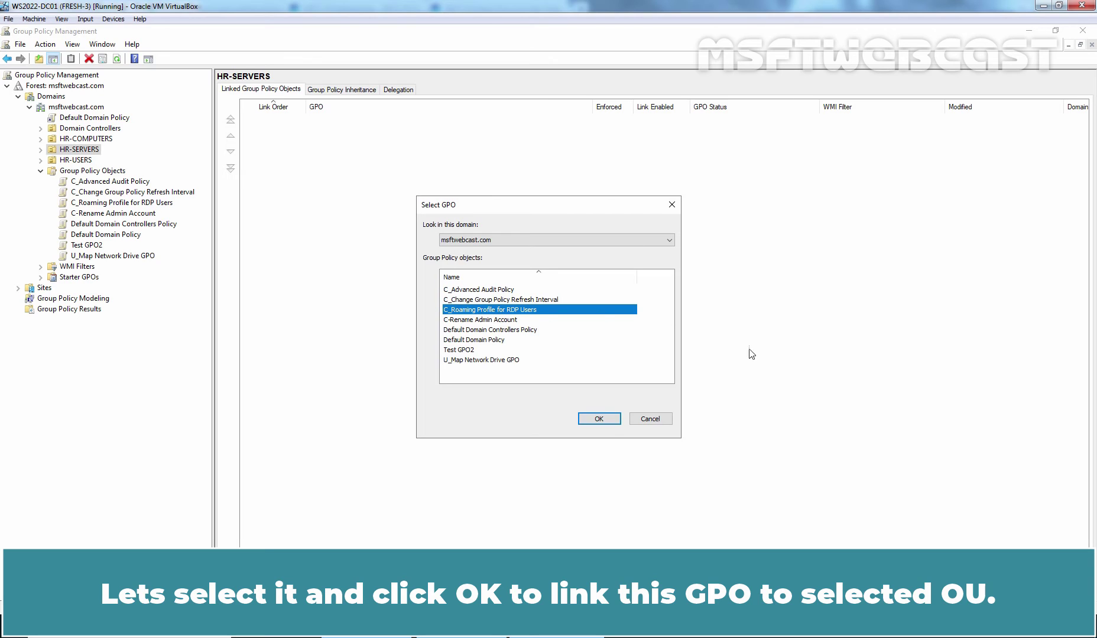
pyautogui.click(602, 420)
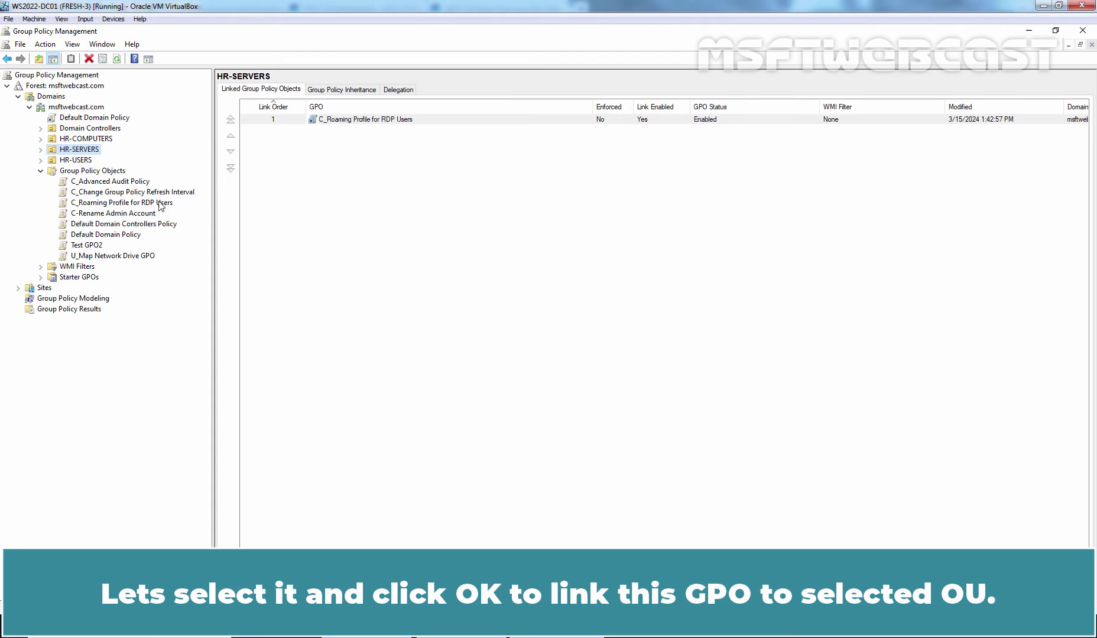
# Expand HR-SERVERS to show its linked GPO, then move to the WS2022-SRV01 virtual machine.
pyautogui.click(40, 149)
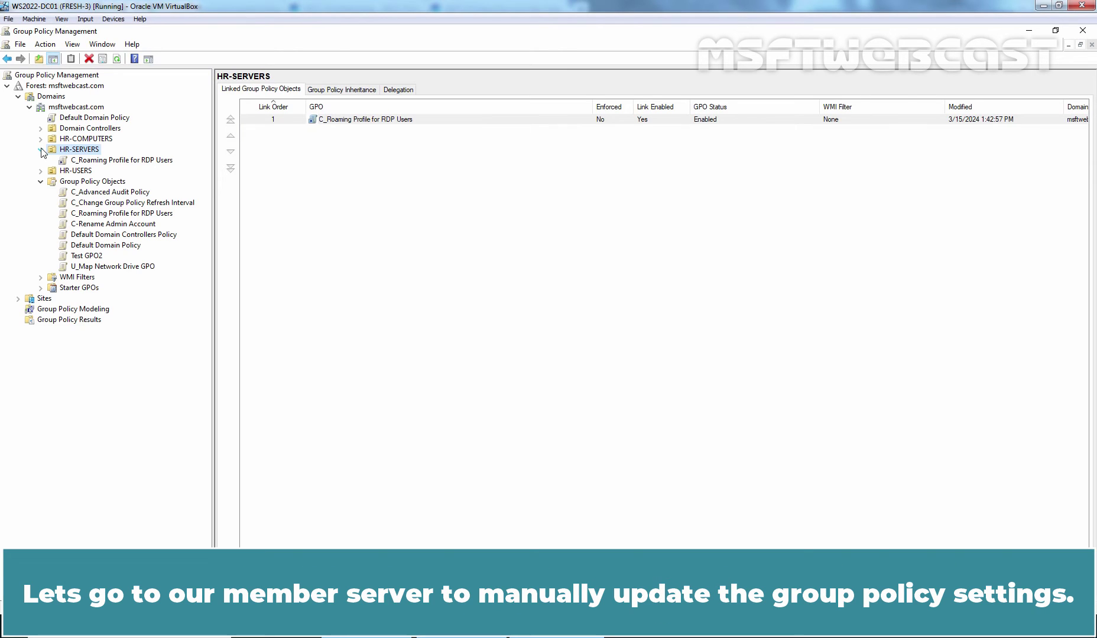
pyautogui.hotkey('alt', 'Tab')
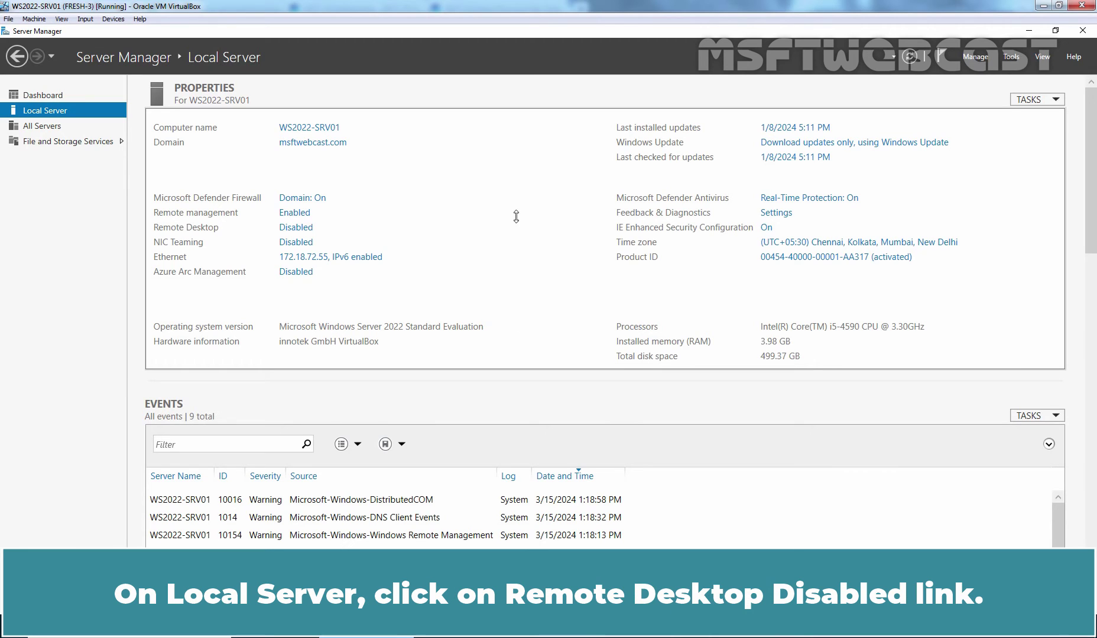
# Allow remote connections to WS2022-SRV01 and acknowledge the firewall exception notice.
pyautogui.click(292, 229)
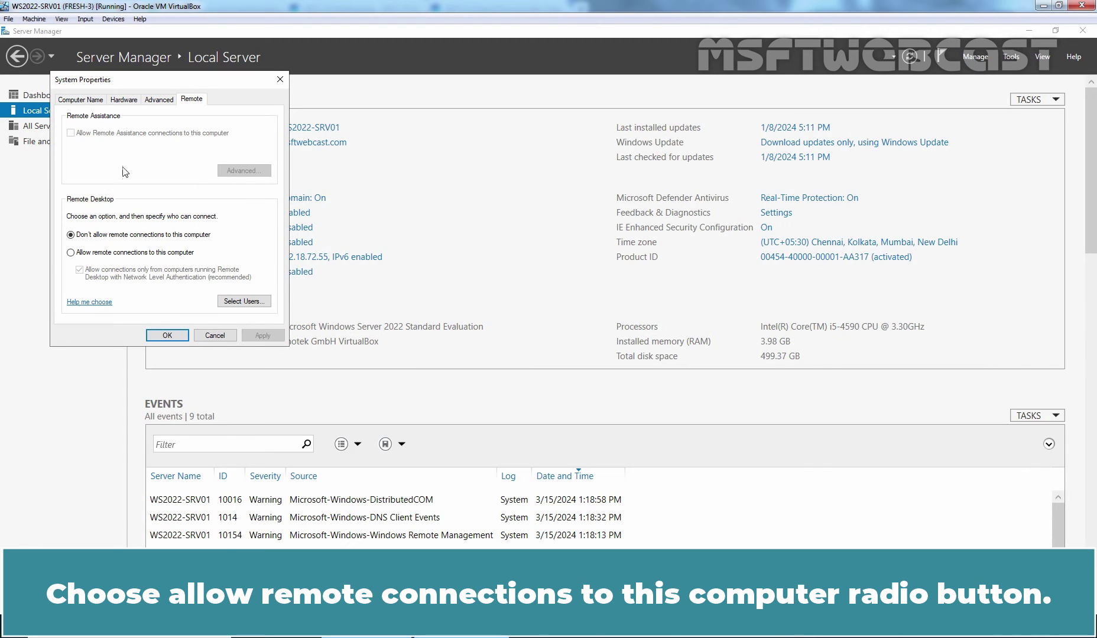
pyautogui.click(149, 254)
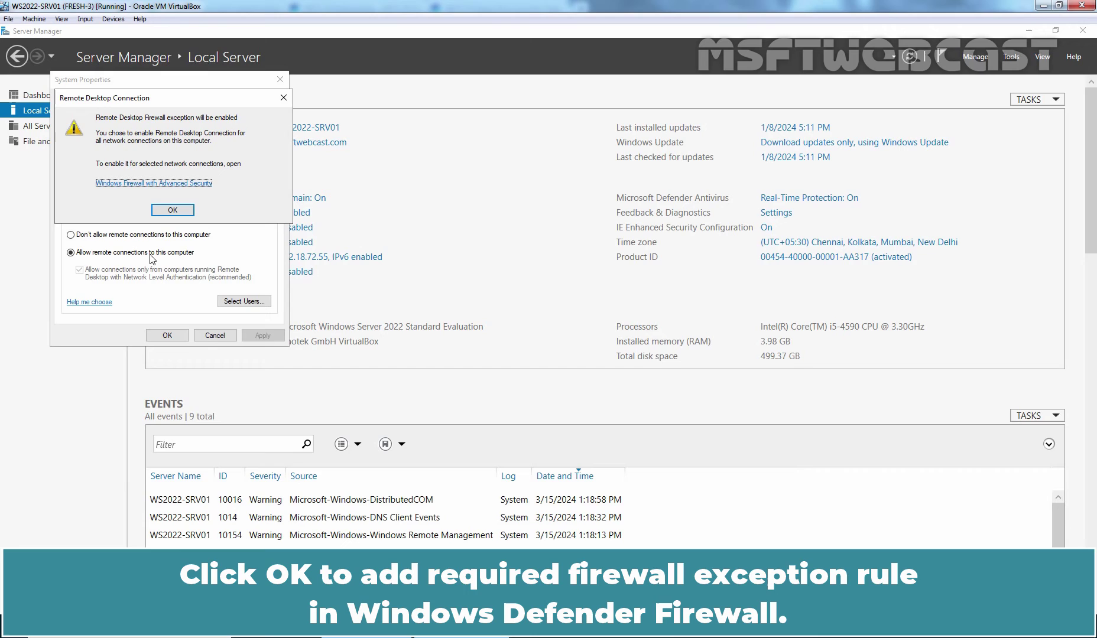
pyautogui.click(172, 211)
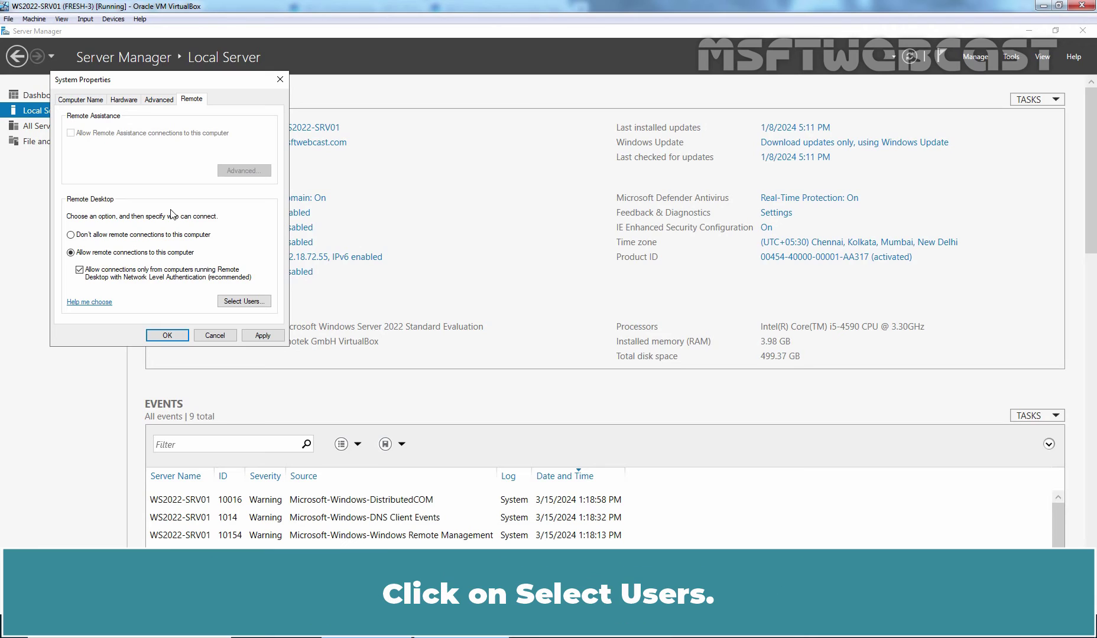
# Add Roaming Profile Users to the Remote Desktop users and save the system properties.
pyautogui.click(243, 301)
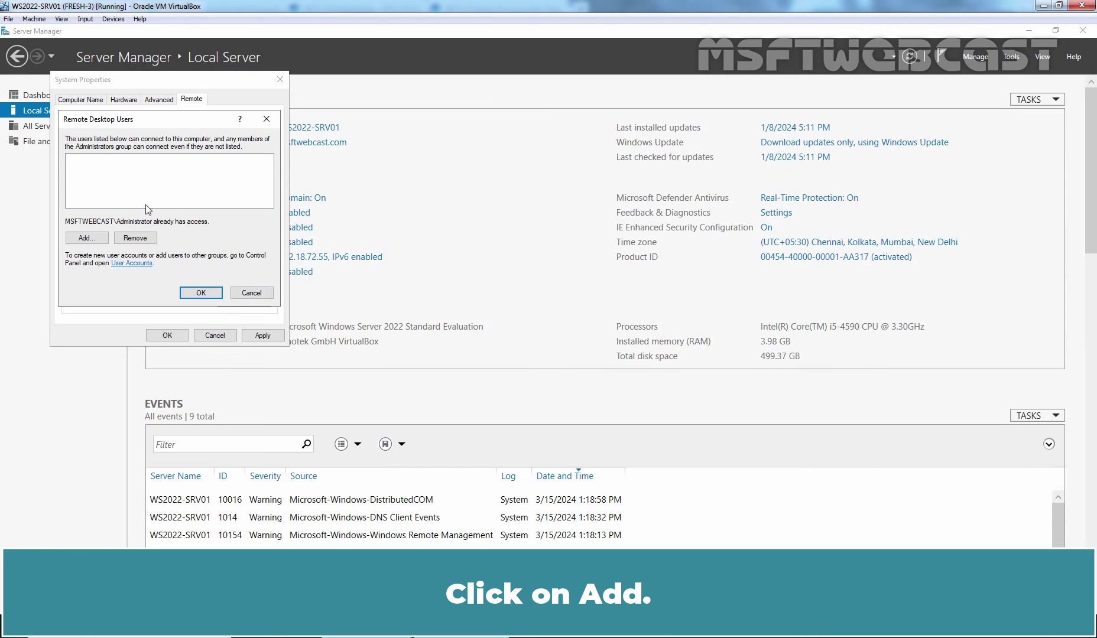
pyautogui.click(82, 240)
pyautogui.write('roaming')
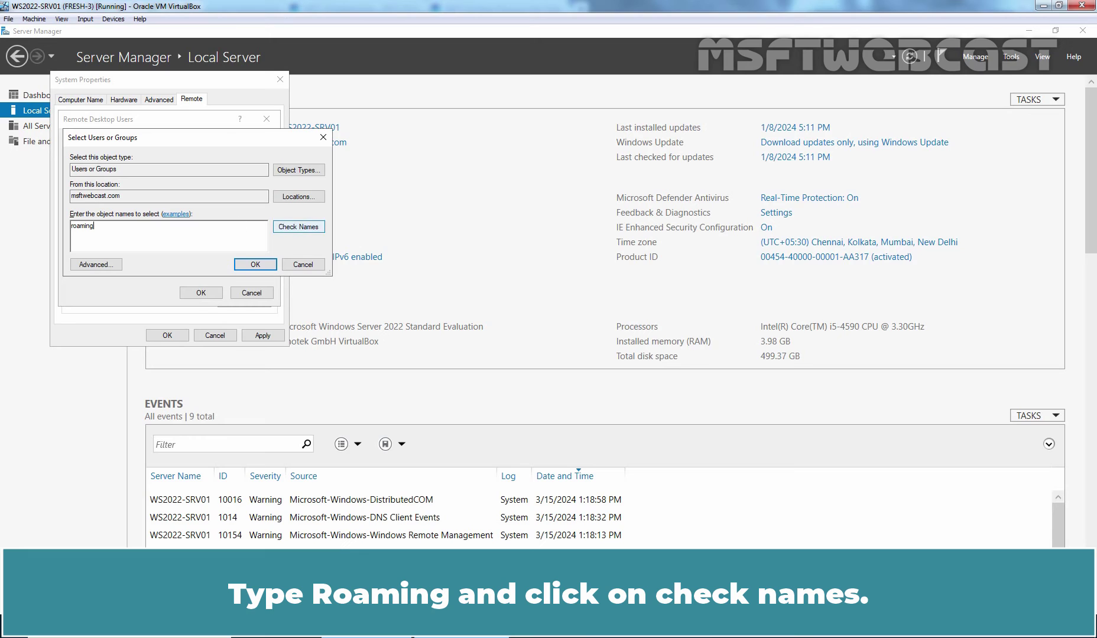
pyautogui.click(292, 227)
pyautogui.click(255, 264)
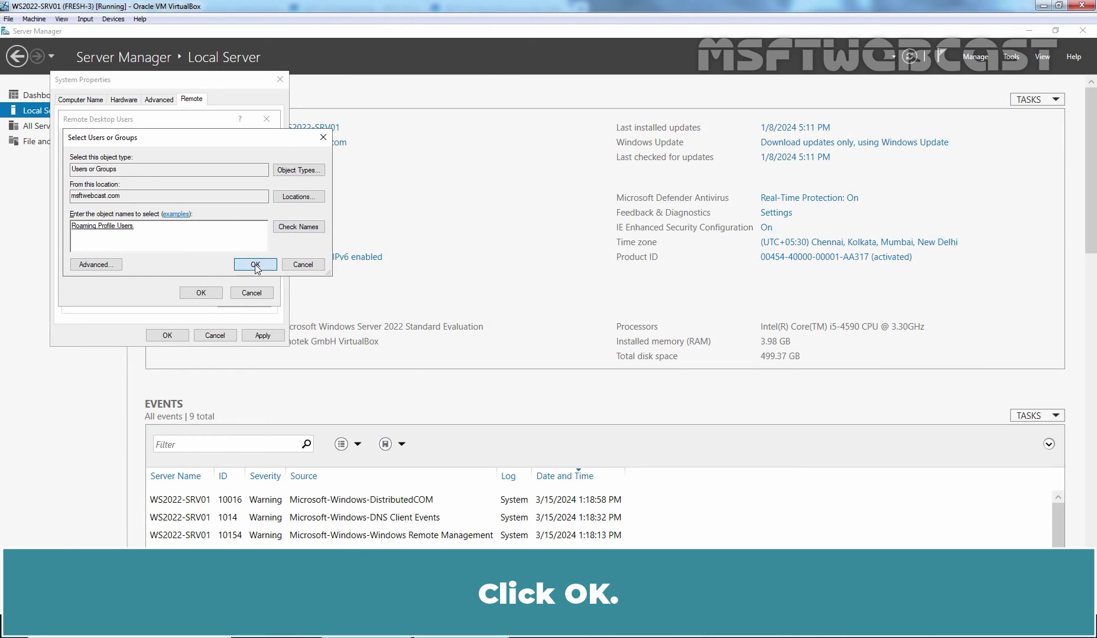
pyautogui.click(201, 293)
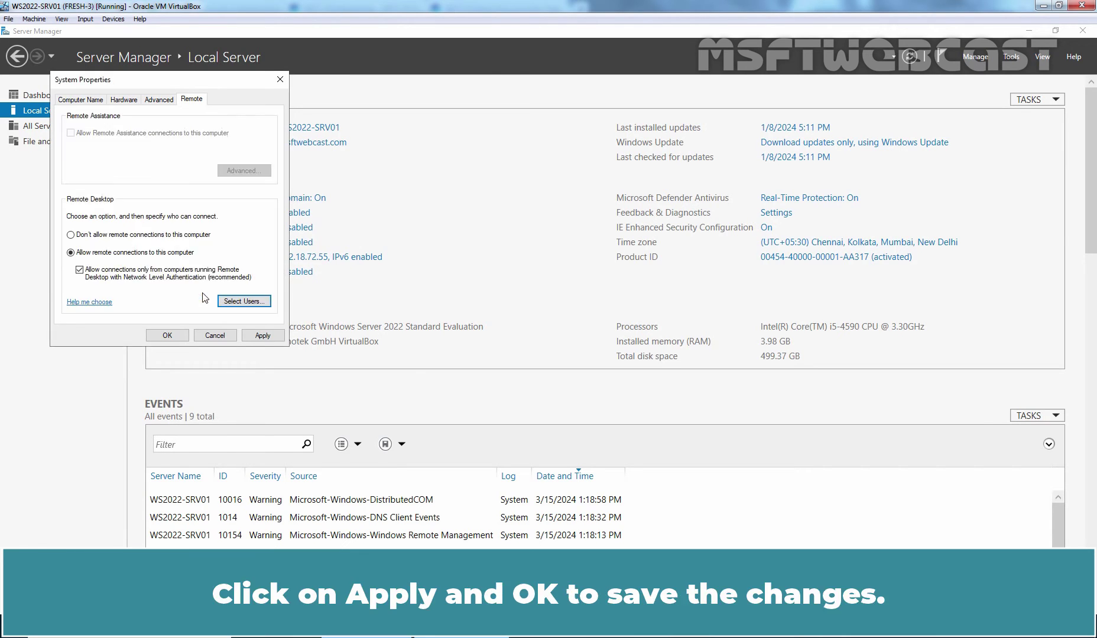
pyautogui.click(255, 337)
pyautogui.click(170, 337)
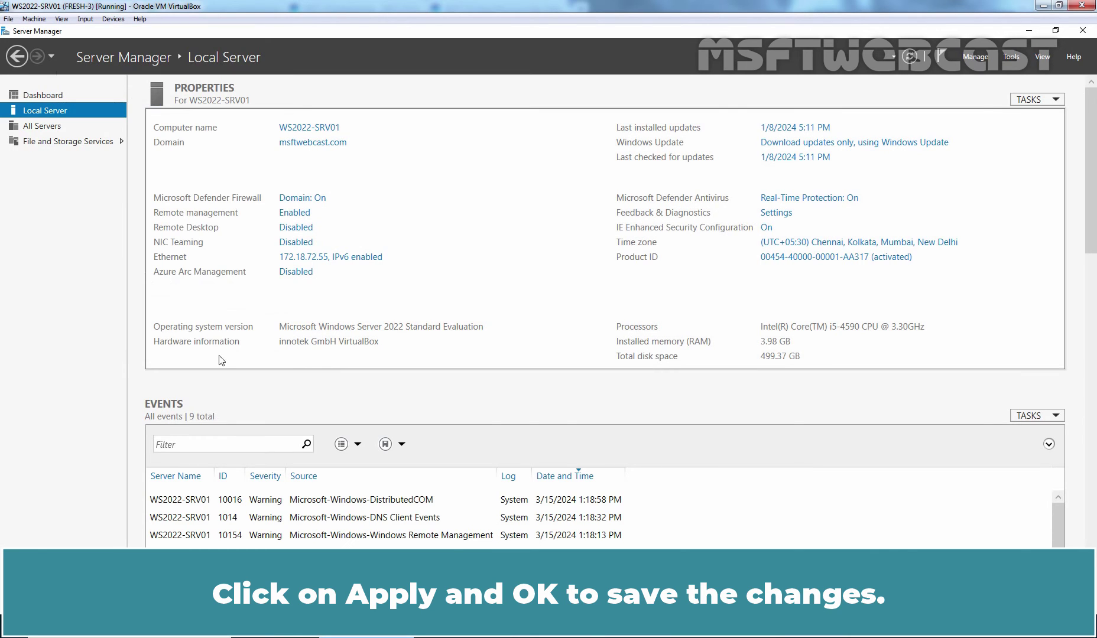
# Refresh the Local Server page so Remote Desktop shows Enabled.
pyautogui.click(910, 57)
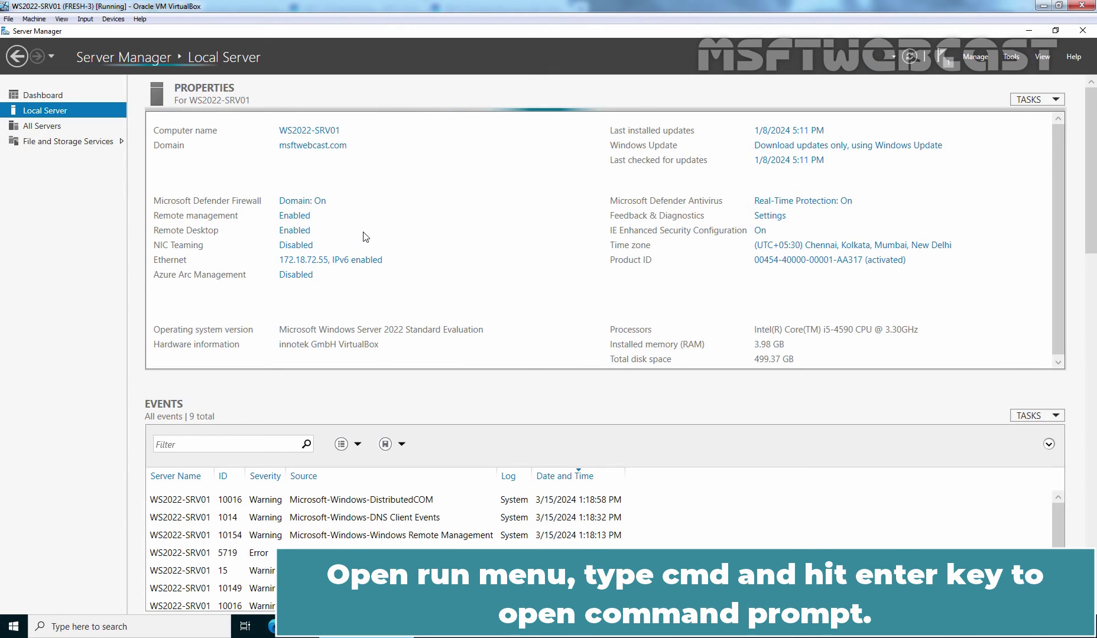
# Run gpupdate /force in a Command Prompt, then close the window.
pyautogui.press('super+r')
pyautogui.write('cmd')
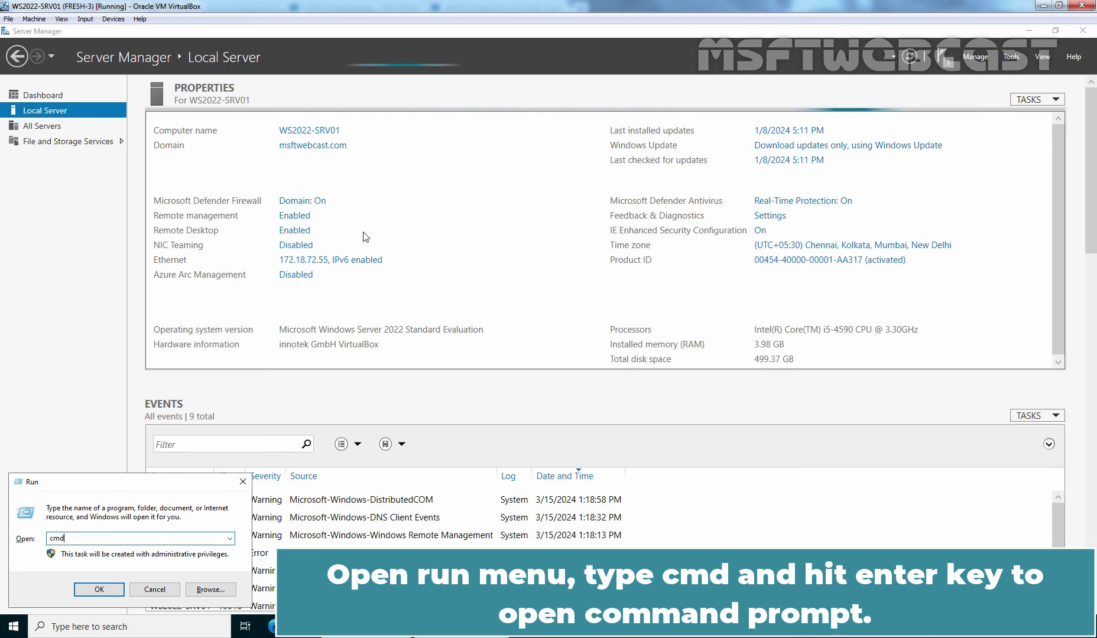
pyautogui.press('Return')
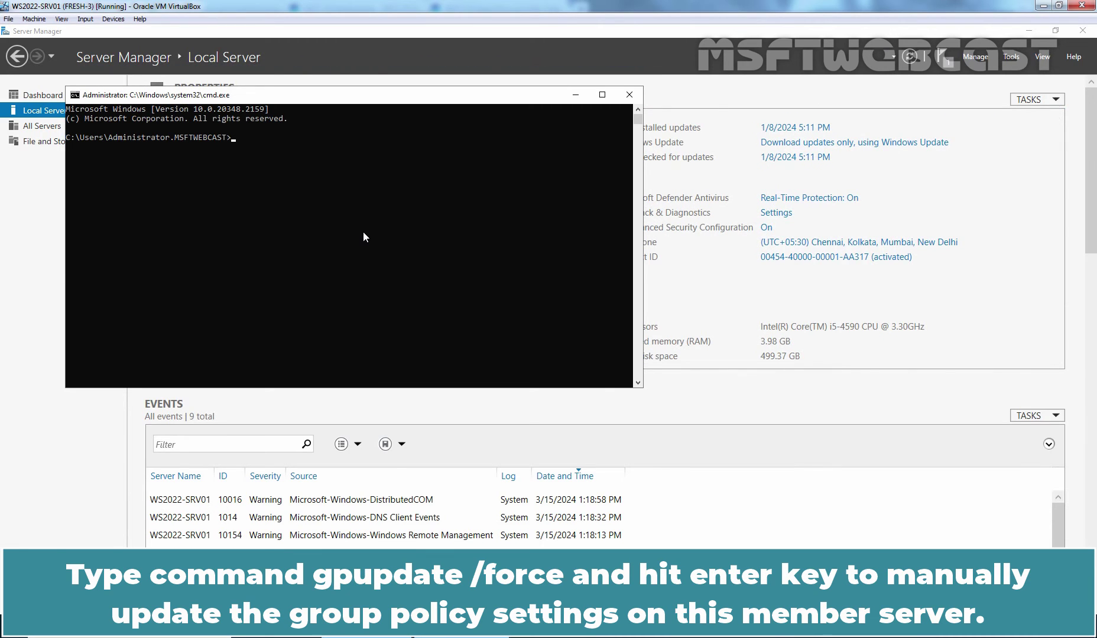
pyautogui.write('gpupdate /force')
pyautogui.press('Return')
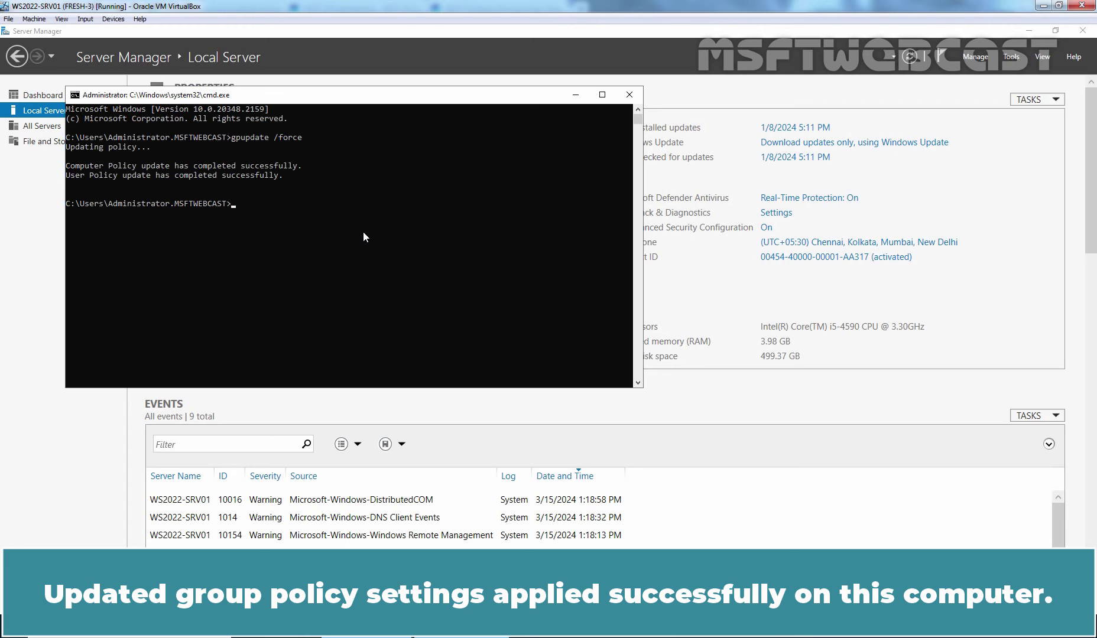
pyautogui.click(630, 95)
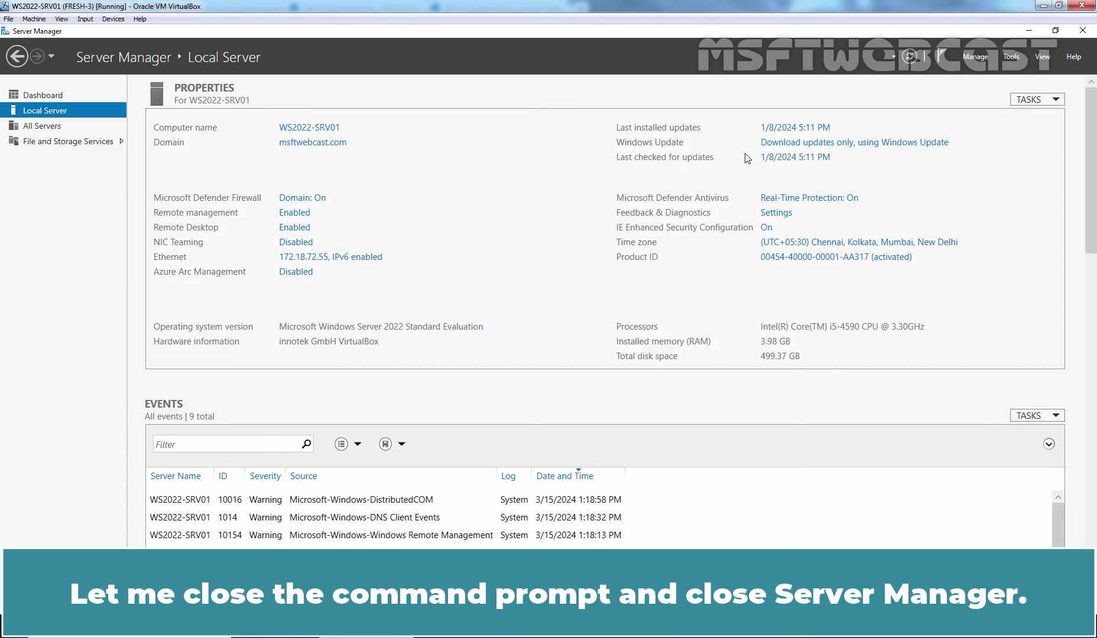
# Close Server Manager and restart the member server WS2022-SRV01.
pyautogui.click(1085, 31)
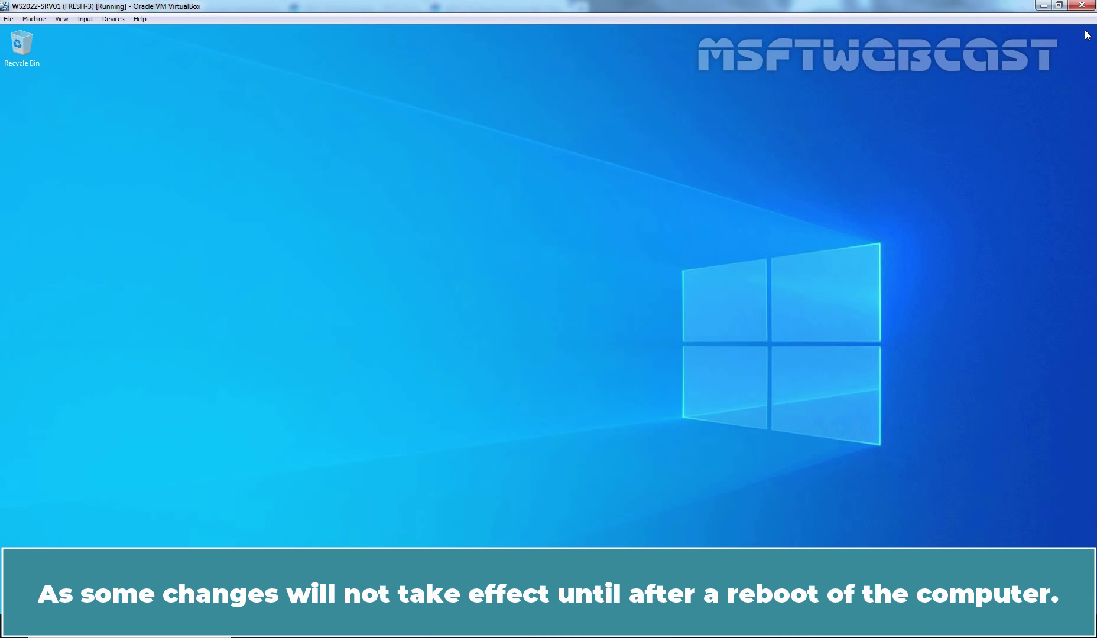
pyautogui.hotkey('alt', 'F4')
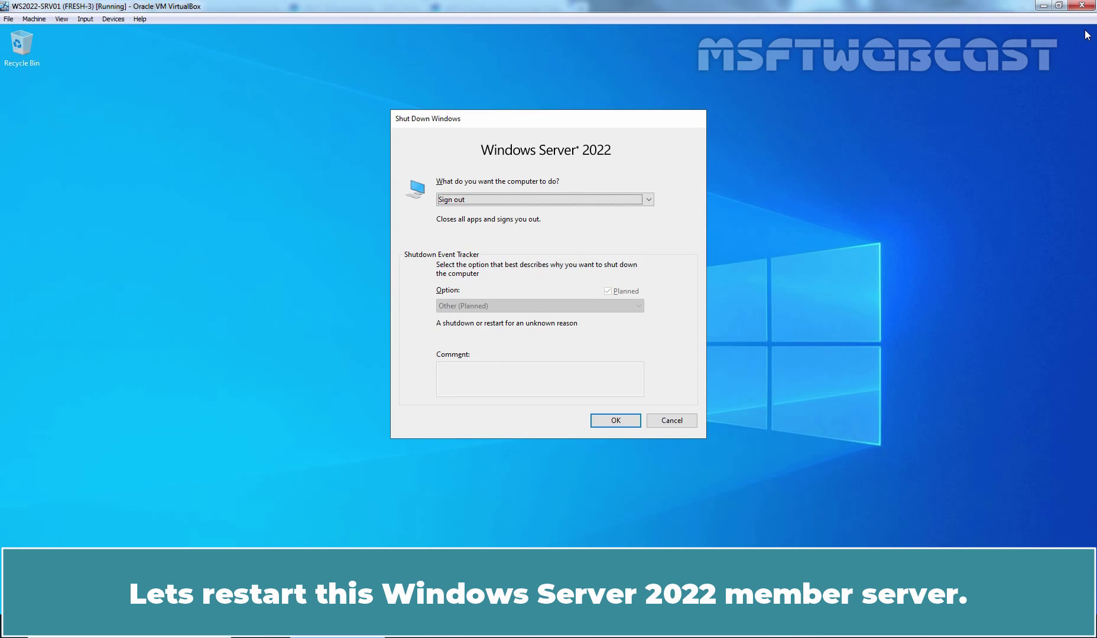
pyautogui.press('r')
pyautogui.press('Tab')
pyautogui.press('Tab')
pyautogui.press('Tab')
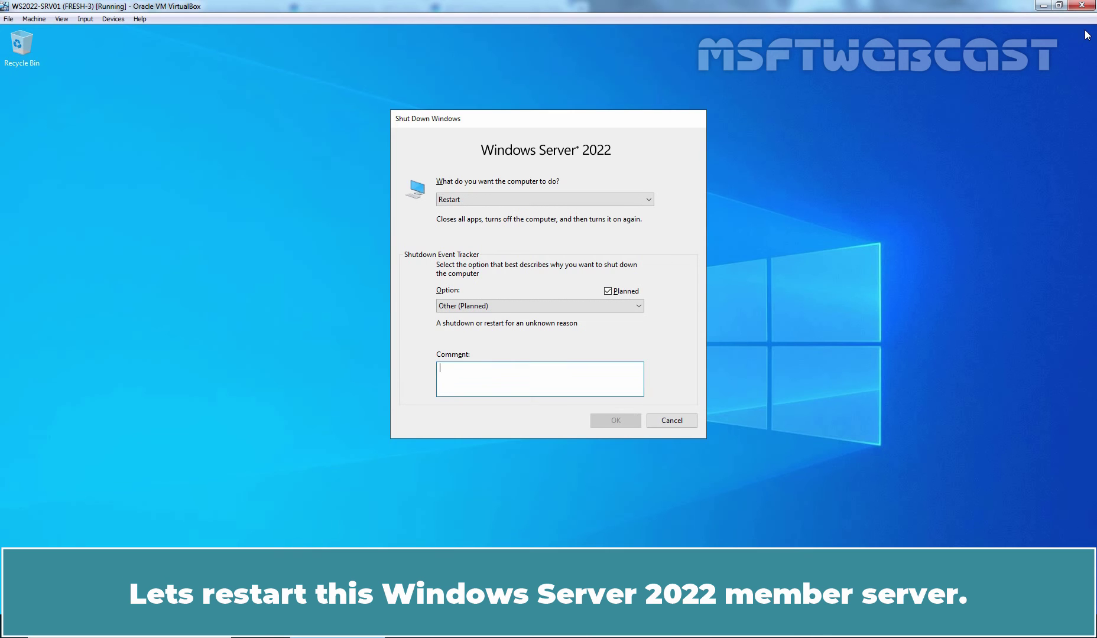
pyautogui.press('Return')
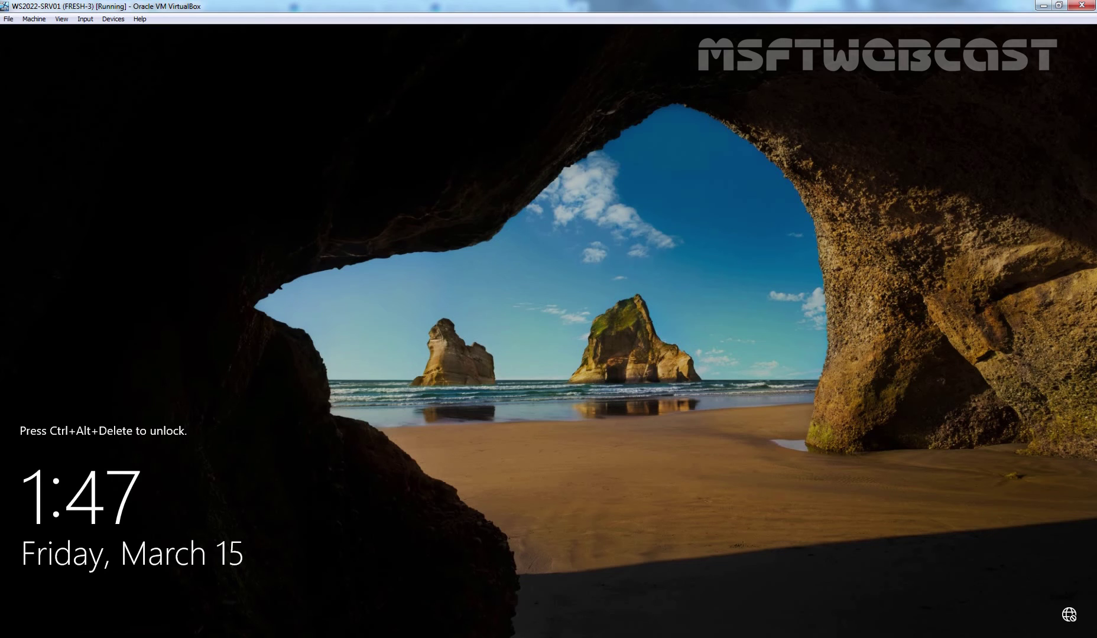
# Sign back in to WS2022-SRV01 with the domain administrator password.
pyautogui.hotkey('ctrl', 'alt', 'Delete')
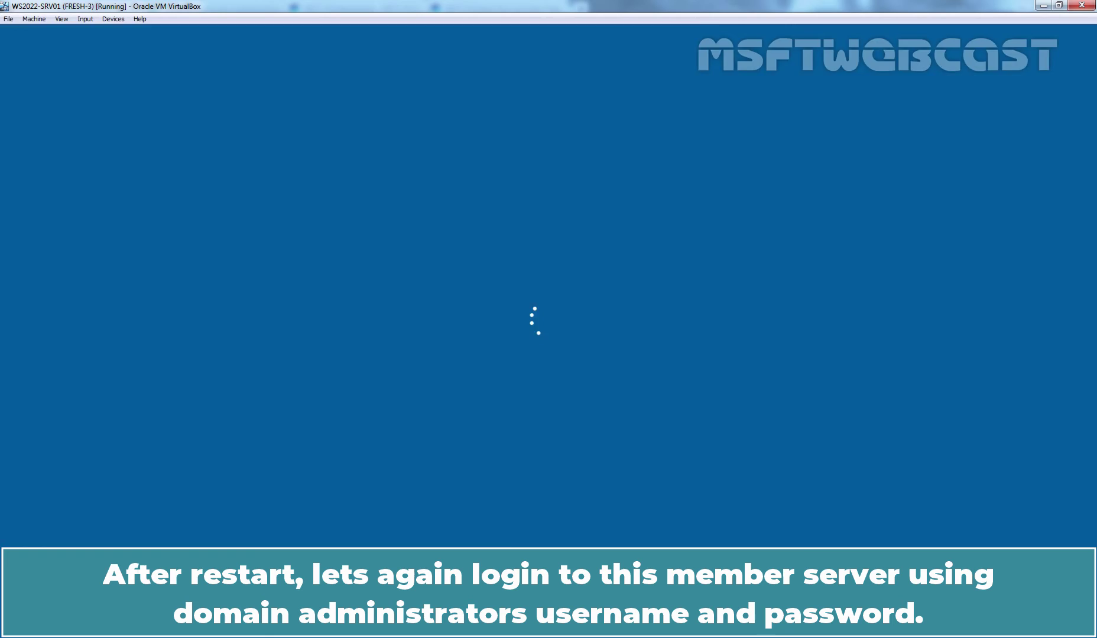
pyautogui.write('********')
pyautogui.press('Return')
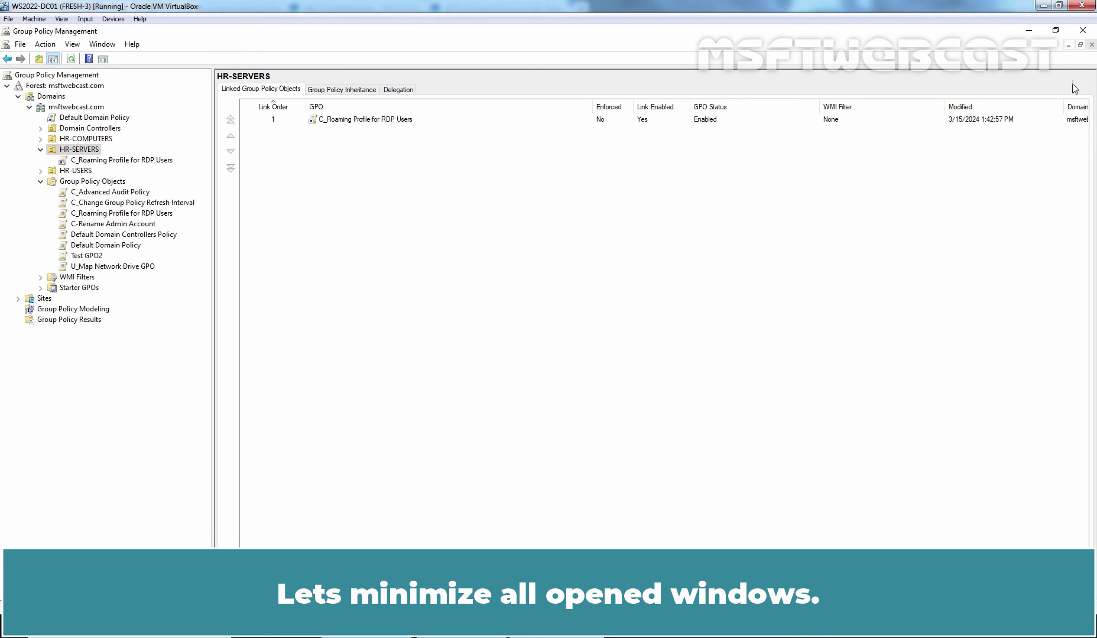
# Minimize Group Policy Management, Server Manager and Active Directory Users and Computers.
pyautogui.click(1030, 31)
pyautogui.click(1029, 32)
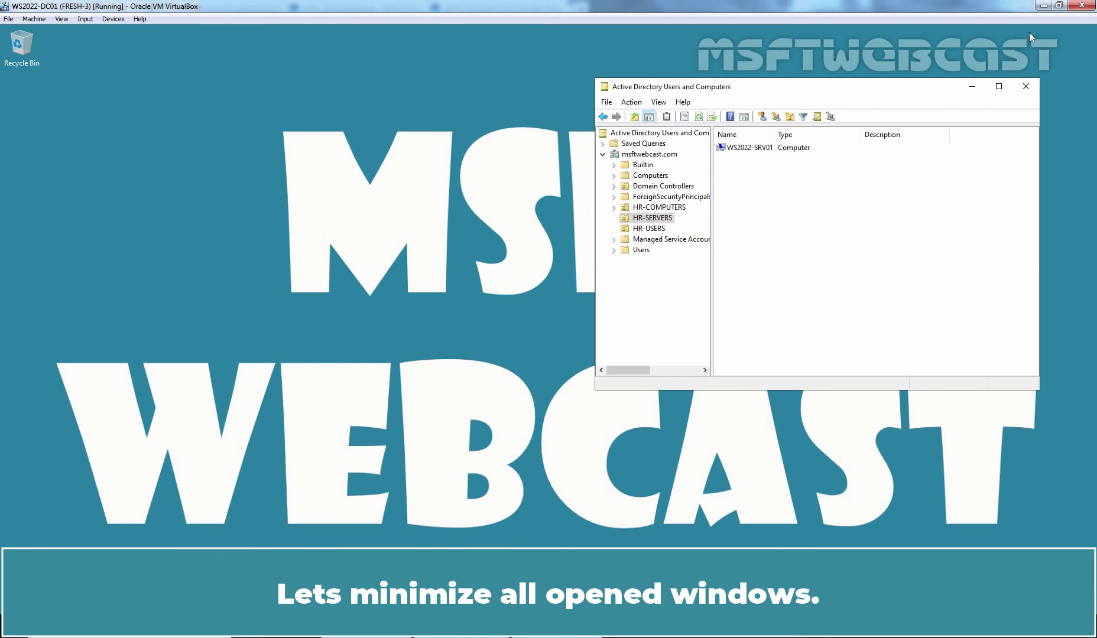
pyautogui.click(972, 84)
# Launch Remote Desktop Connection via mstsc and enter ws2022-srv01.msftwebcast.com as the computer.
pyautogui.press('super+r')
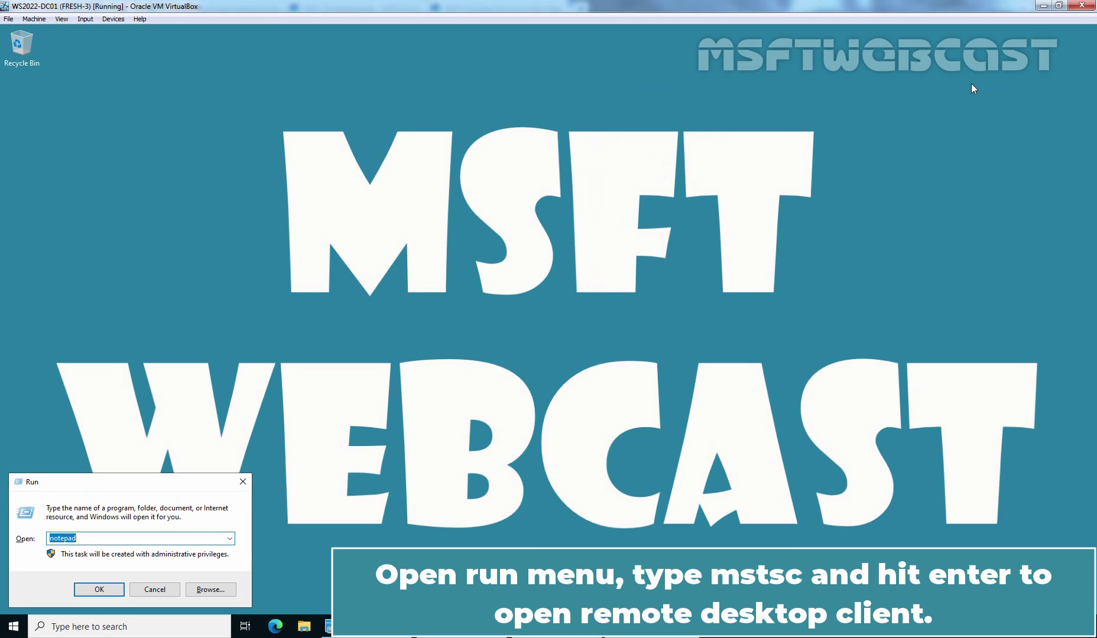
pyautogui.write('mstsc')
pyautogui.press('Return')
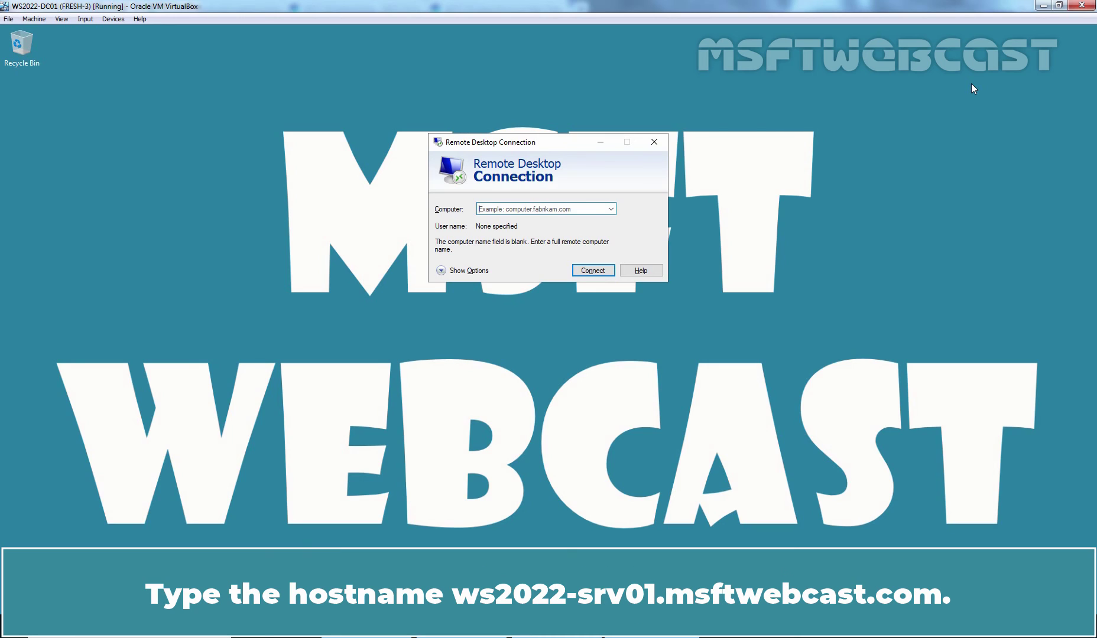
pyautogui.write('ws2022')
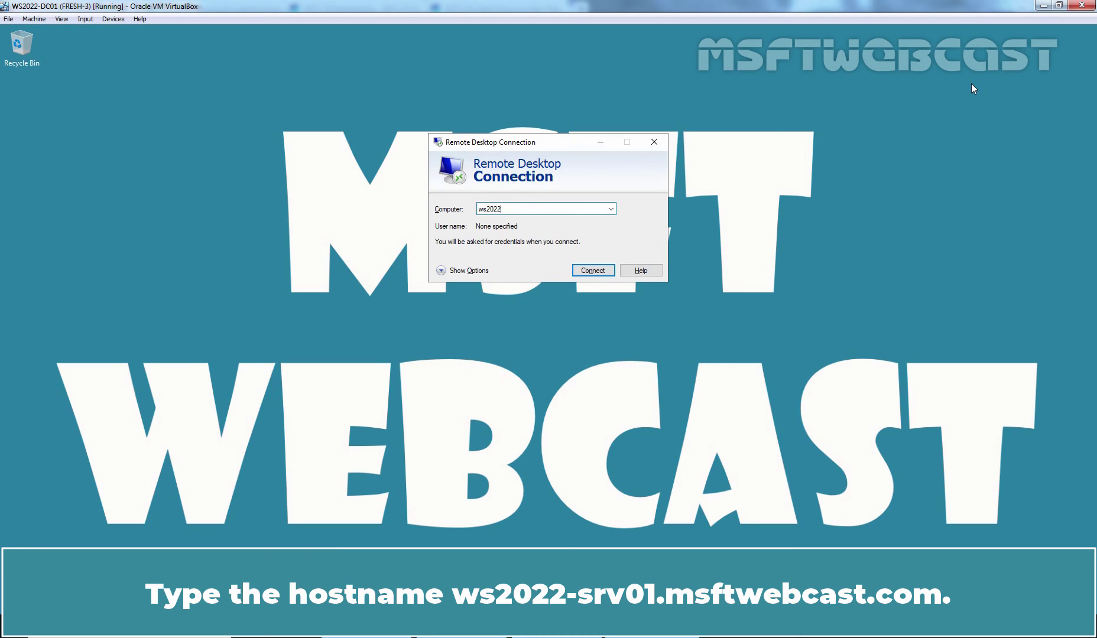
pyautogui.write('-srv01.msftwebcast.com')
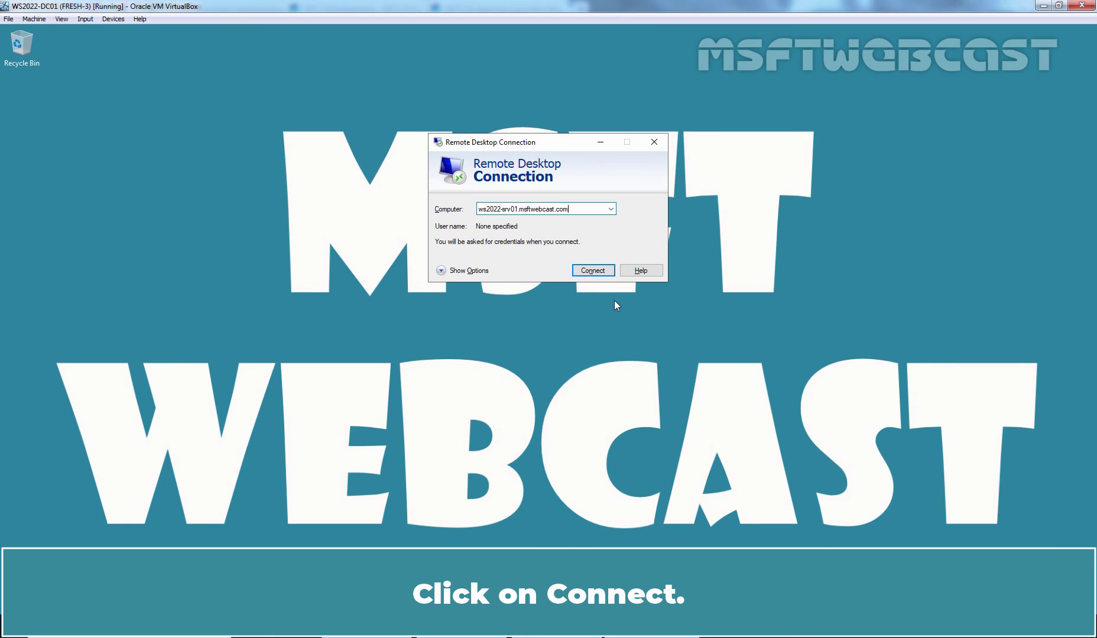
# Connect to the member server using a different account, entering the HR user's domain username and password.
pyautogui.click(592, 271)
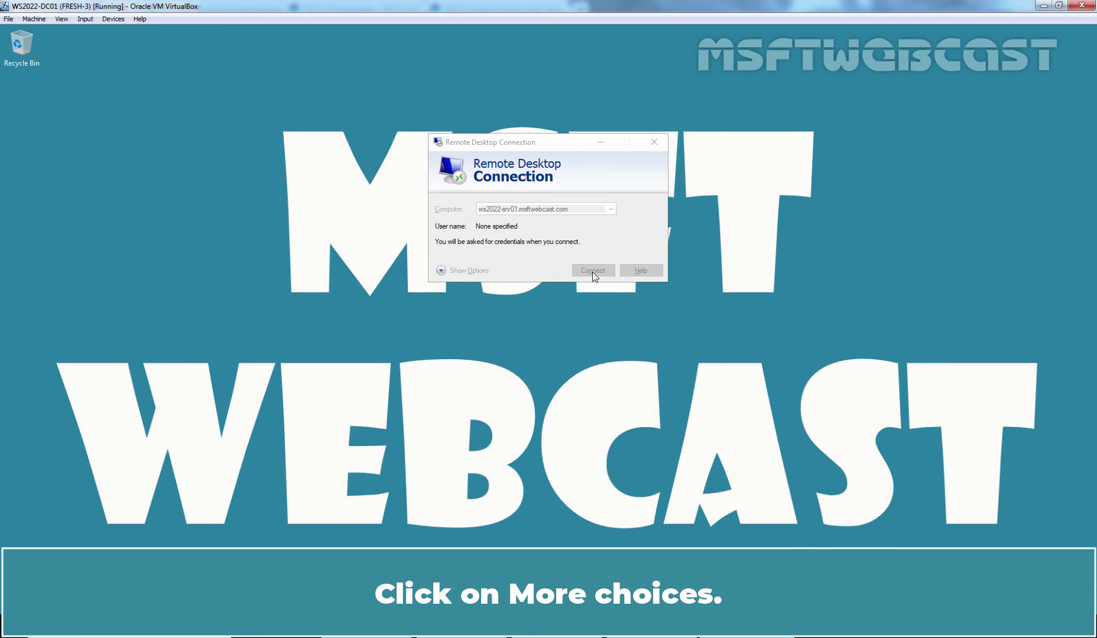
pyautogui.click(462, 390)
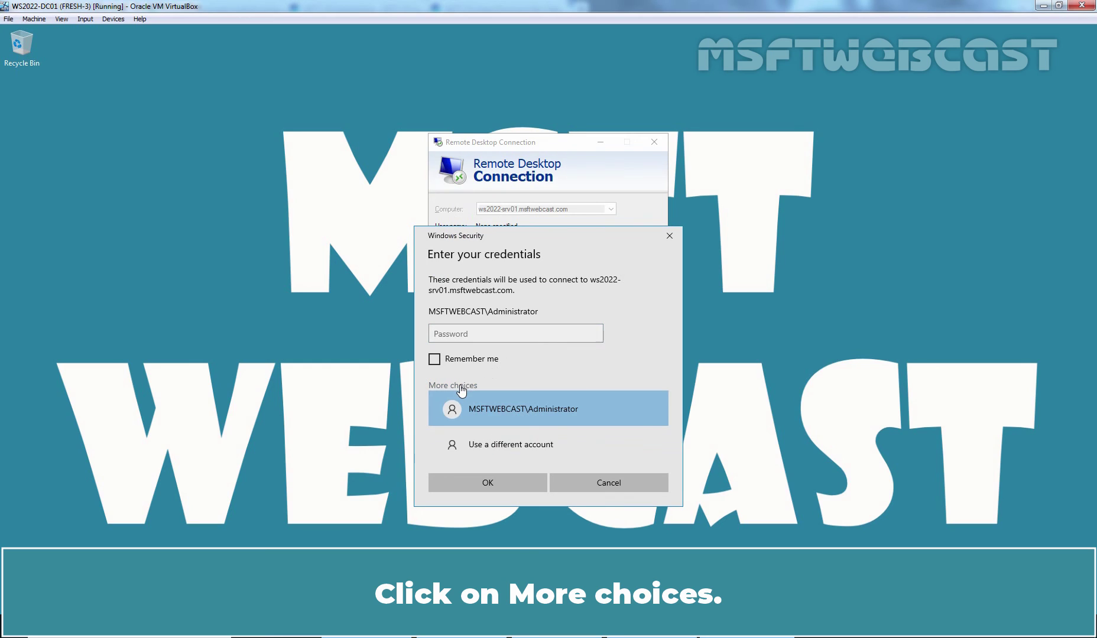
pyautogui.click(476, 448)
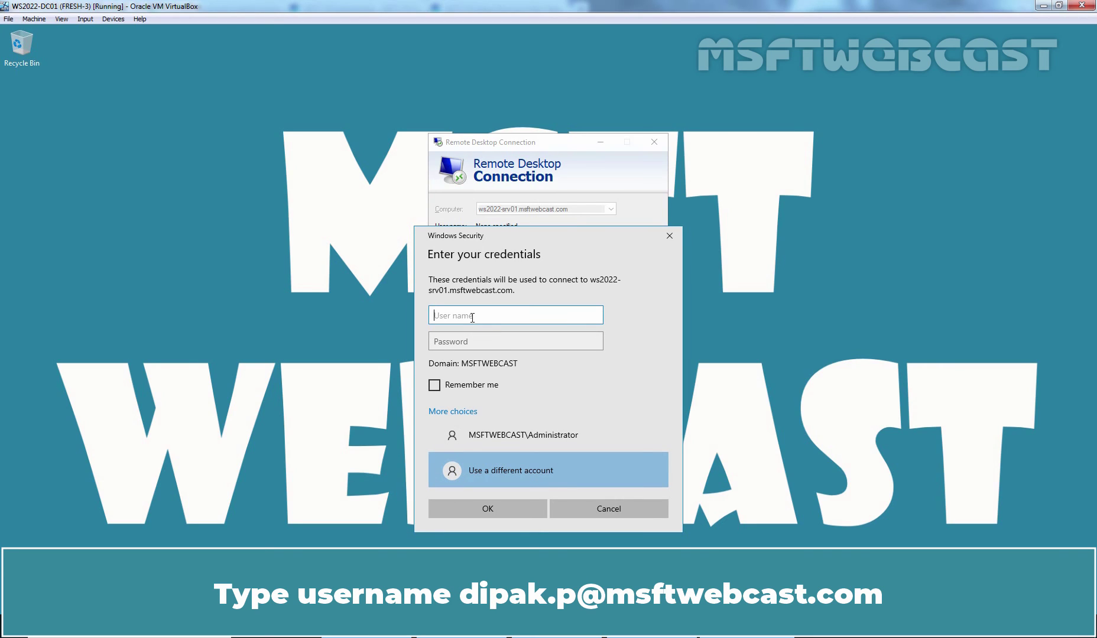
pyautogui.press('Tab')
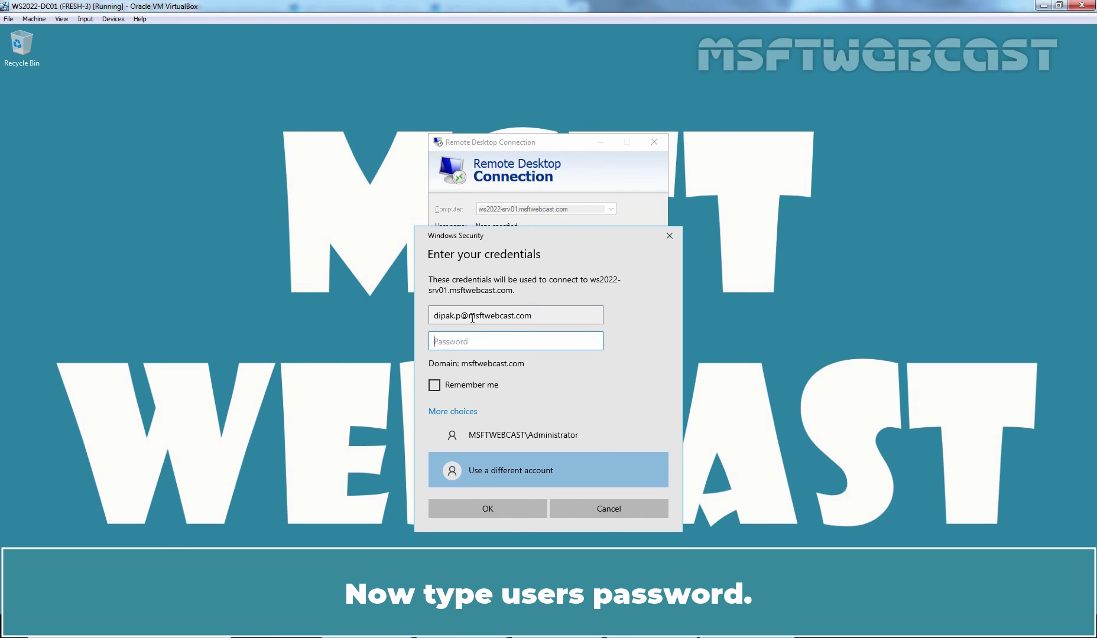
pyautogui.write('********')
# Log in to the remote session and confirm in the Start menu that the HR user is signed in.
pyautogui.click(488, 510)
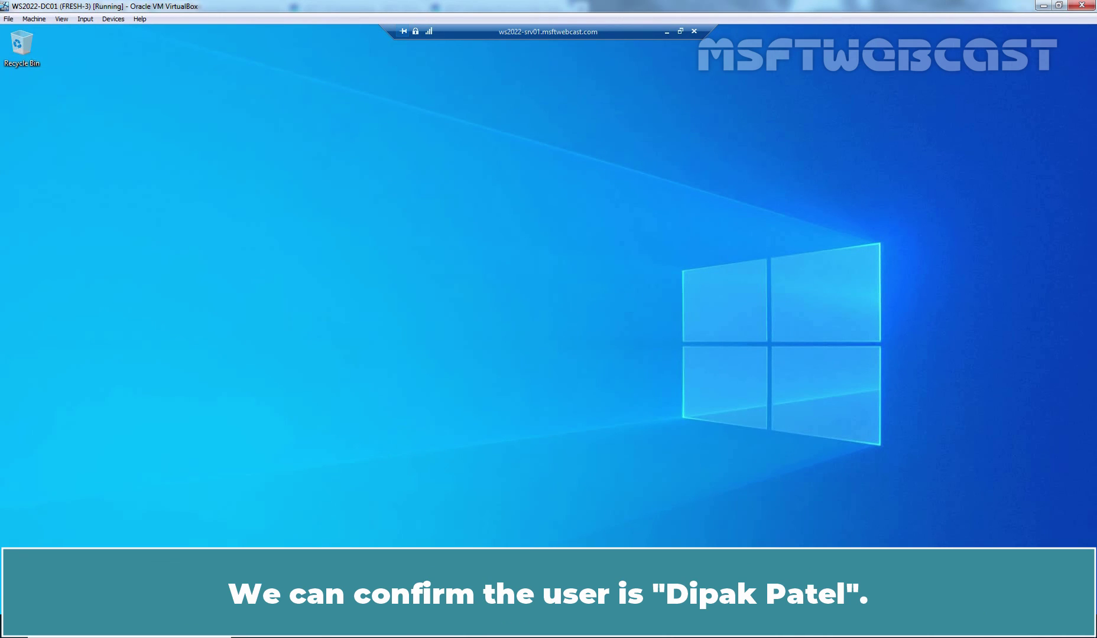
pyautogui.click(7, 626)
pyautogui.click(18, 258)
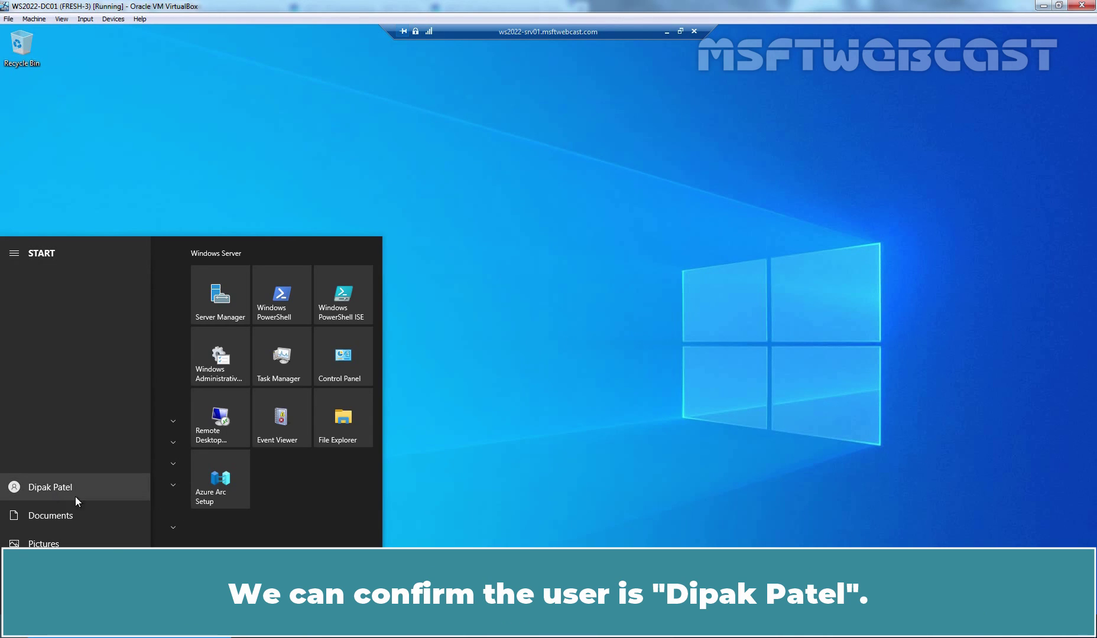
pyautogui.click(523, 362)
# Sign the HR user out of the remote session with the logoff command.
pyautogui.press('super+r')
pyautogui.write('logoff')
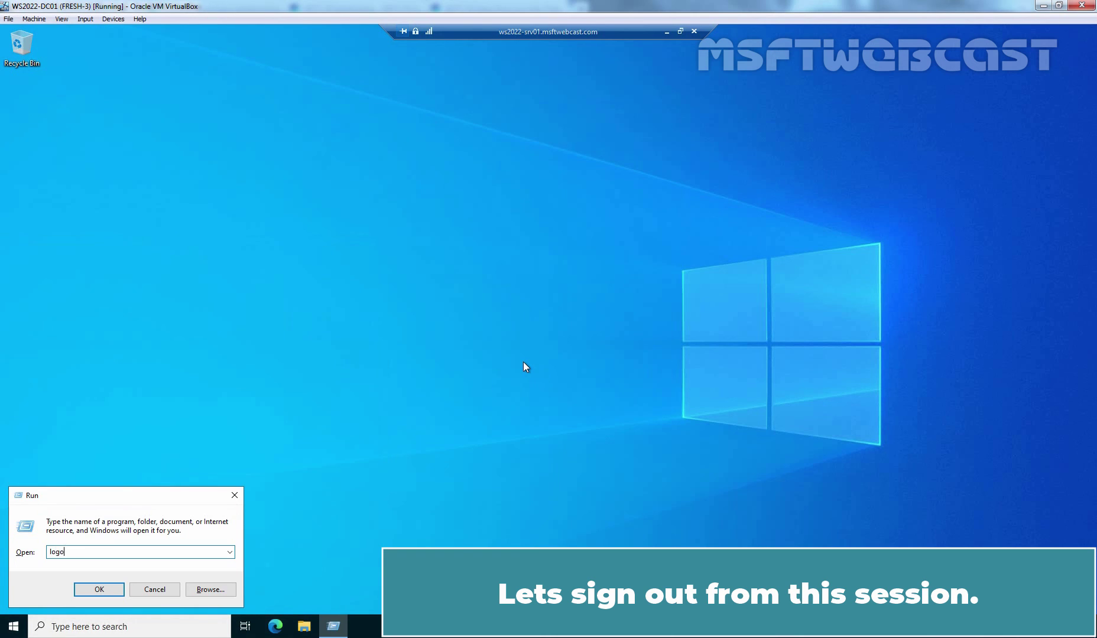
pyautogui.press('Return')
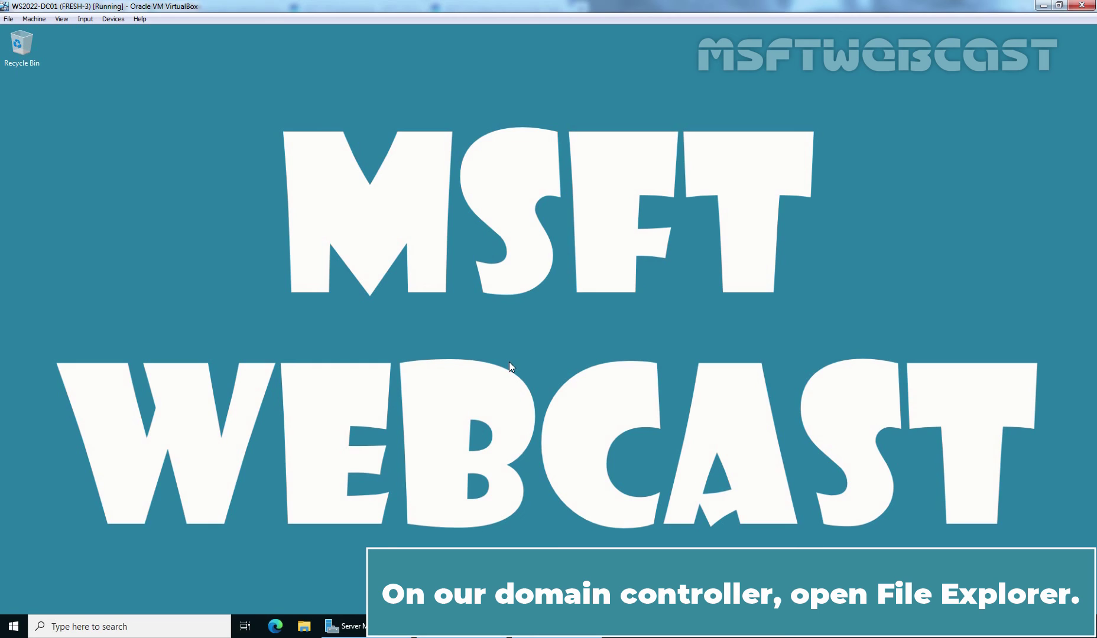
# Browse in File Explorer to C:\RDPProfiles and open the HR user's .V6 profile folder.
pyautogui.click(306, 628)
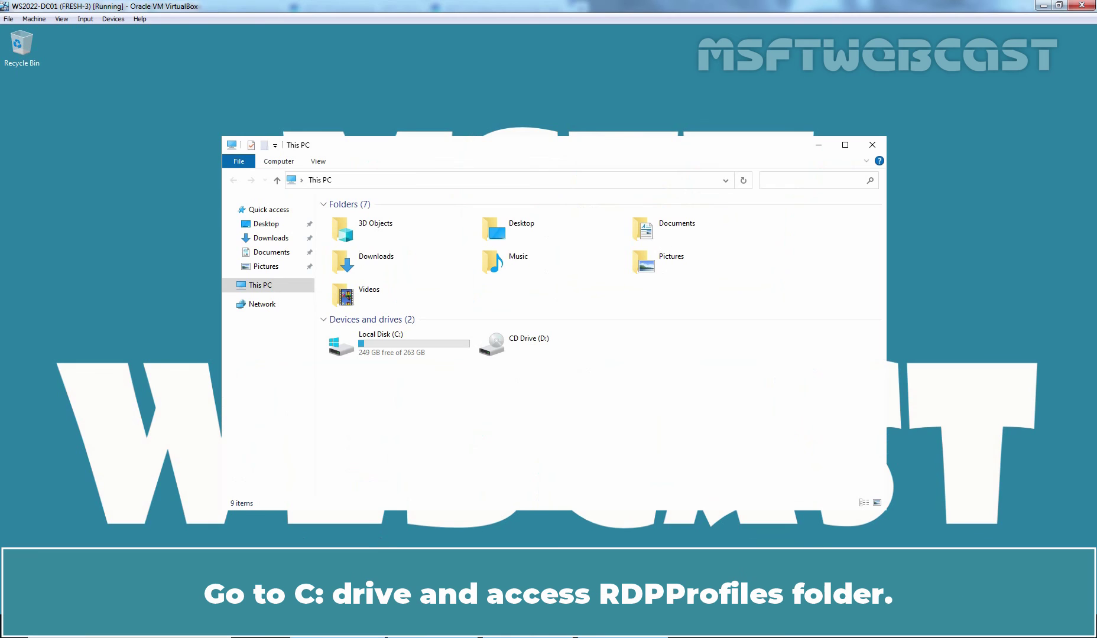
pyautogui.doubleClick(389, 355)
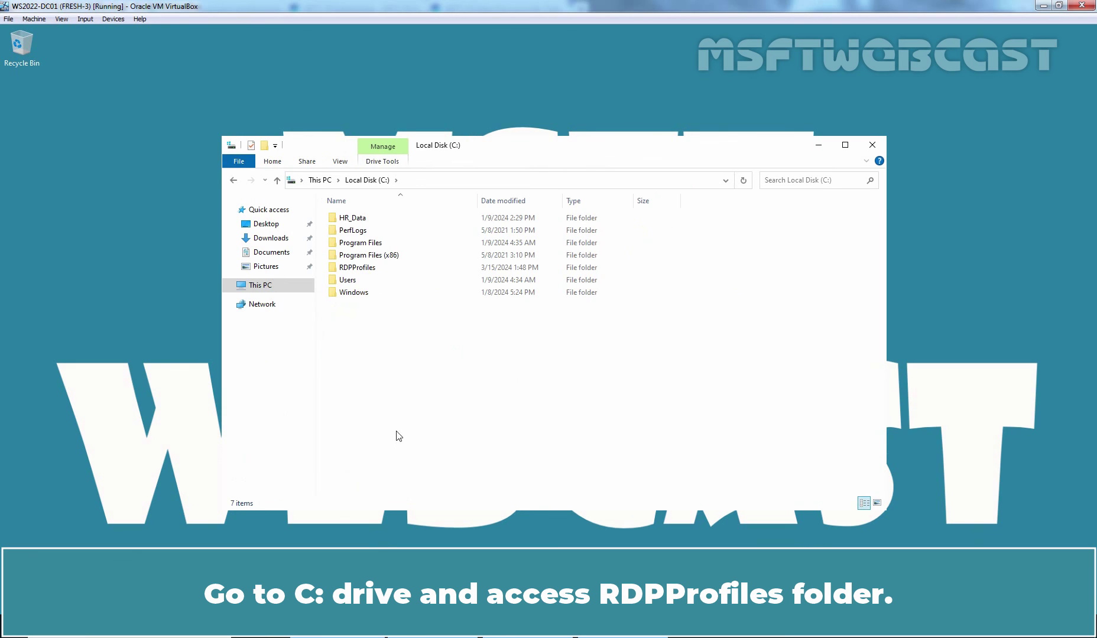
pyautogui.doubleClick(366, 268)
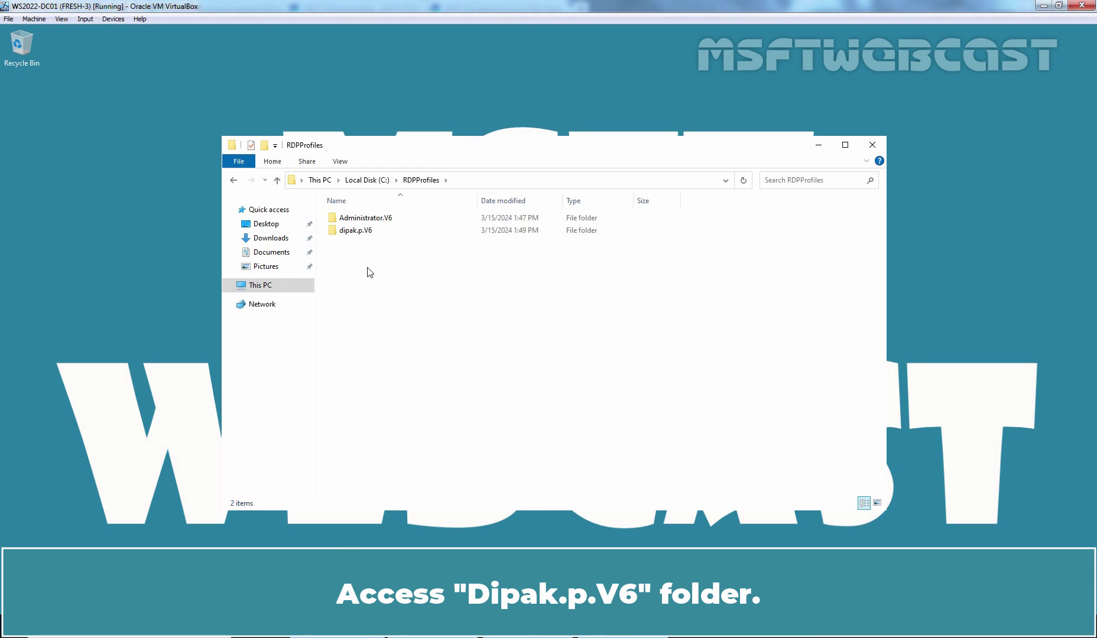
pyautogui.doubleClick(359, 232)
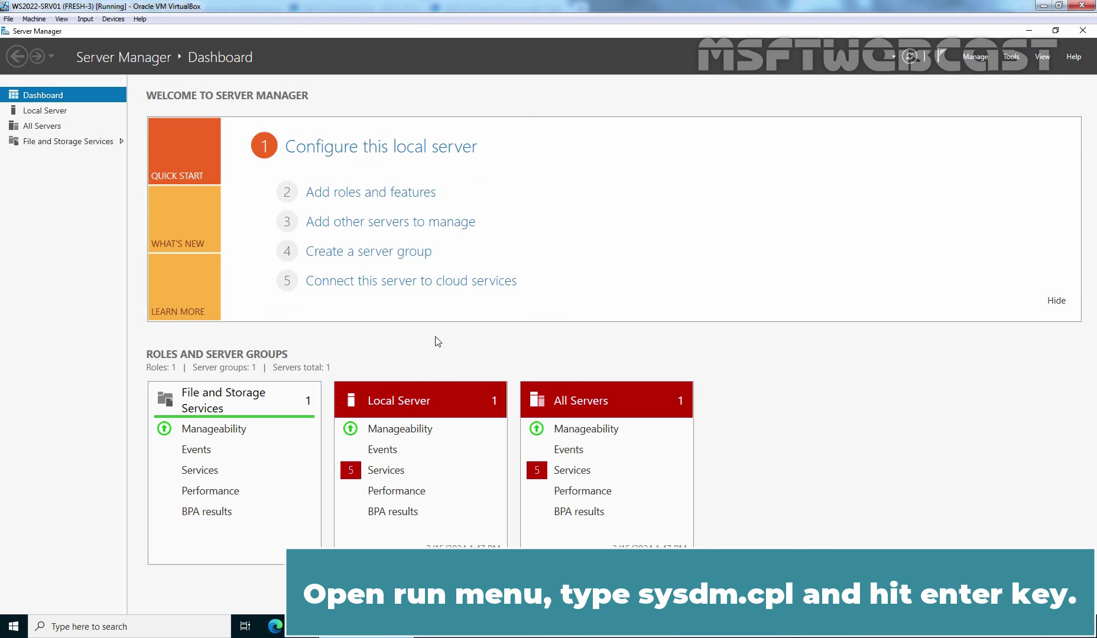
# Run sysdm.cpl and open User Profiles settings from the Advanced tab.
pyautogui.press('super+r')
pyautogui.write('sysd')
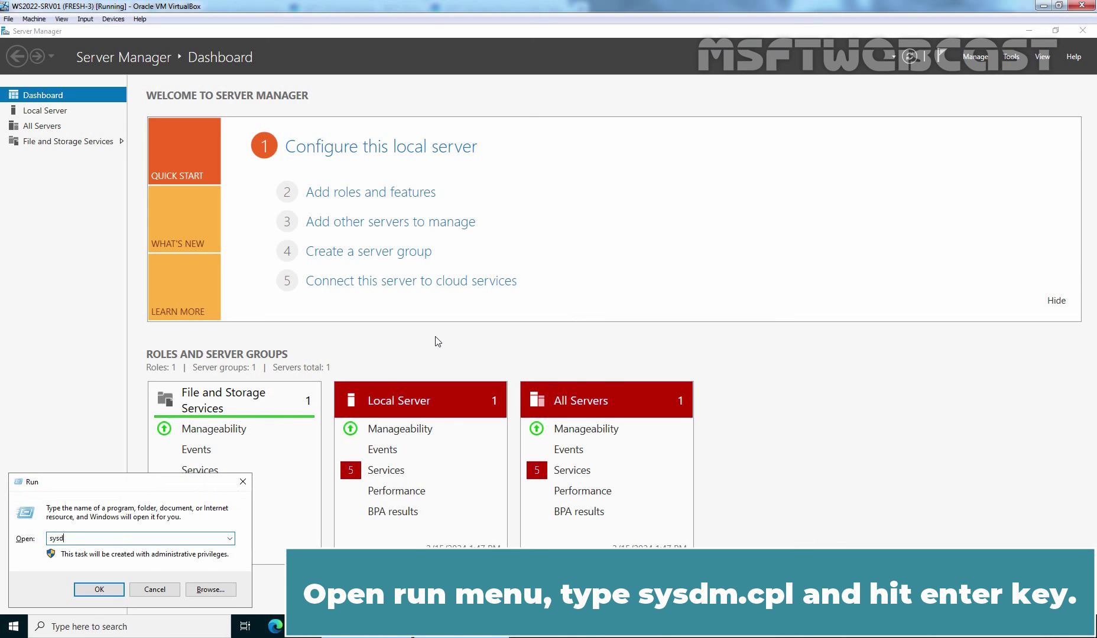
pyautogui.write('m.cpl')
pyautogui.press('Return')
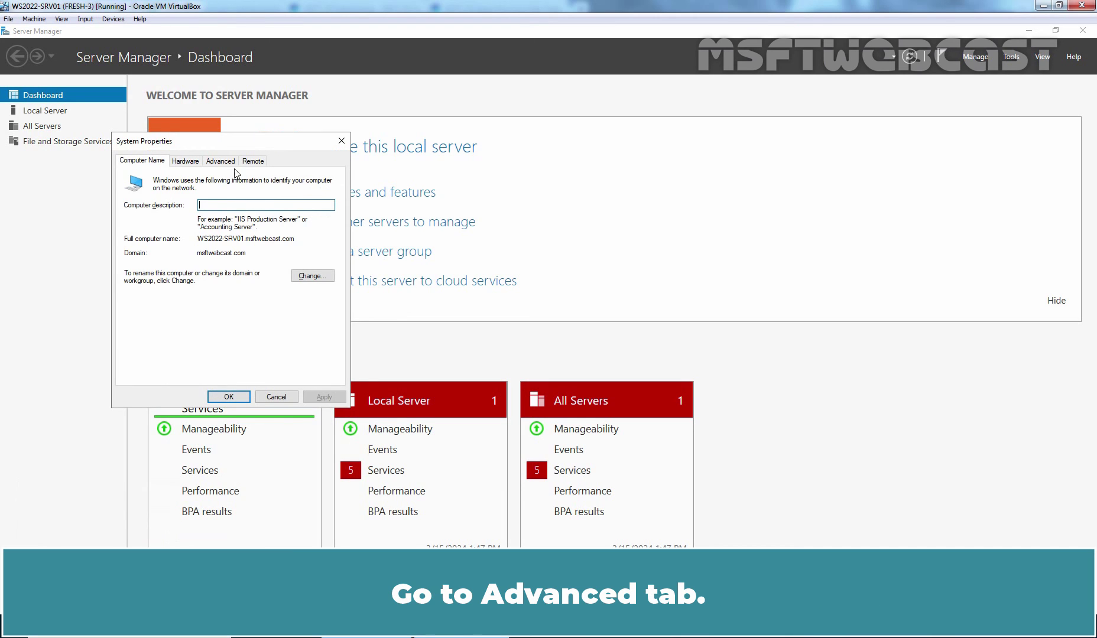
pyautogui.click(225, 165)
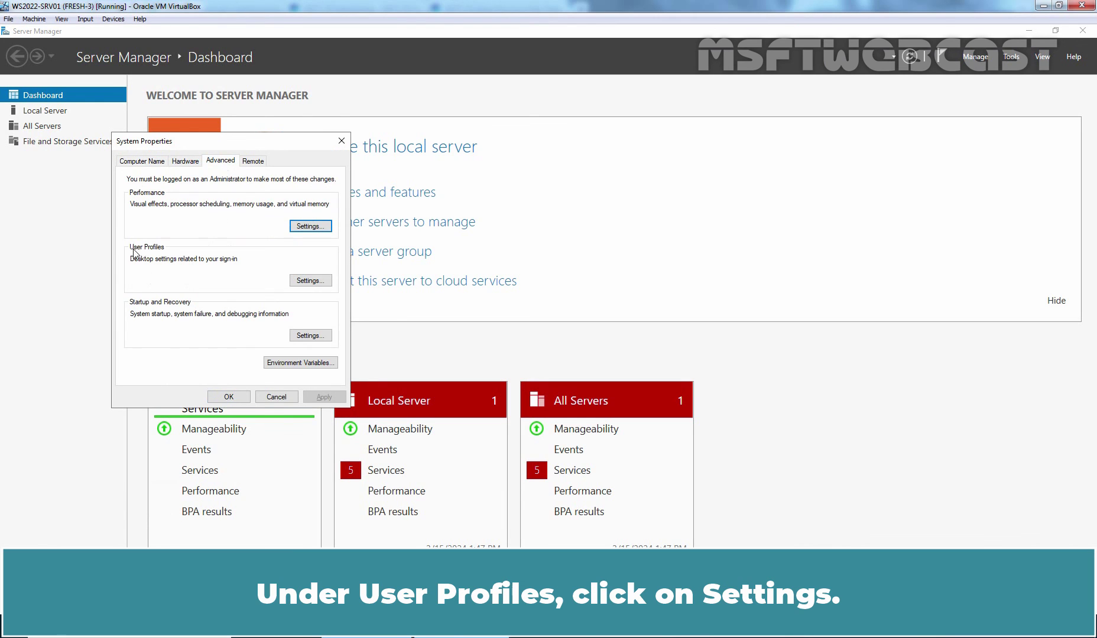
pyautogui.click(308, 281)
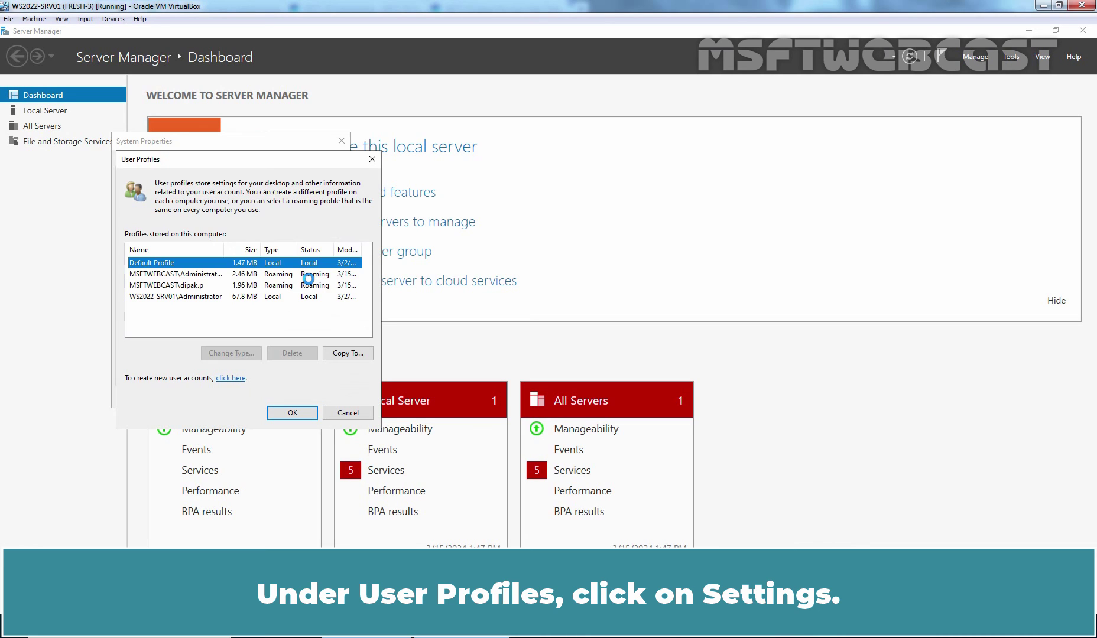